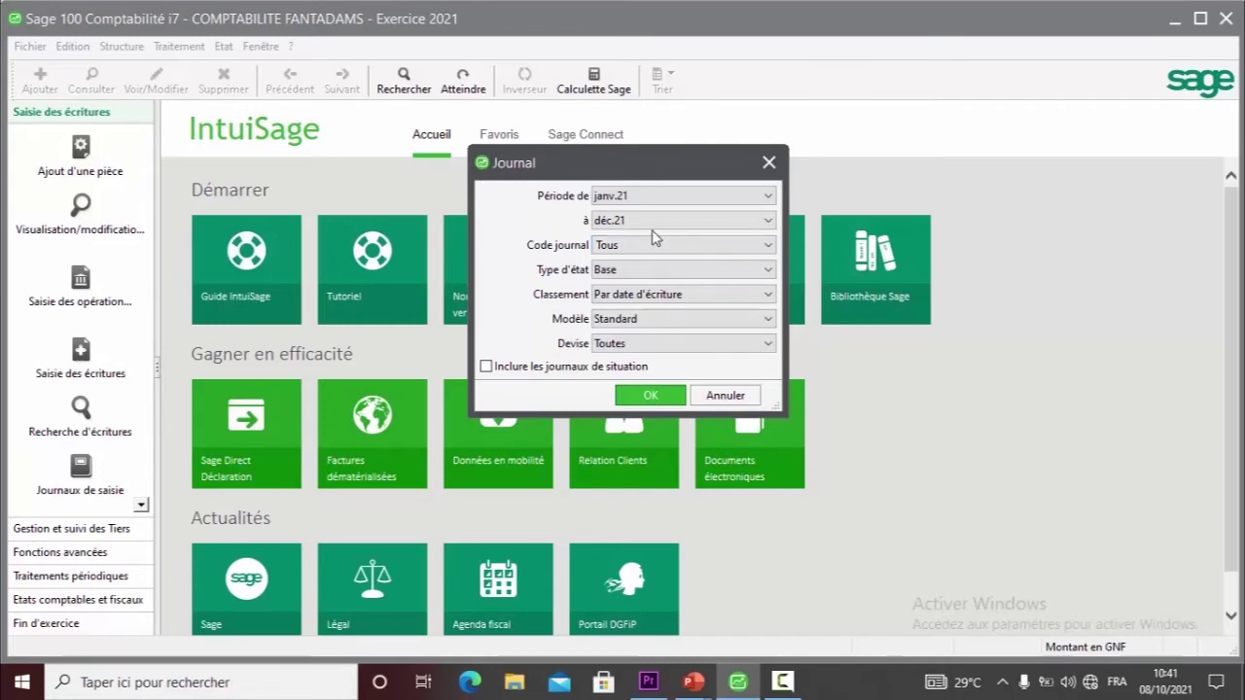
- Set the journal code of the Journal report to JA JOURNAL ACHAT
{"action": "left_click", "coordinate": [628, 199]}
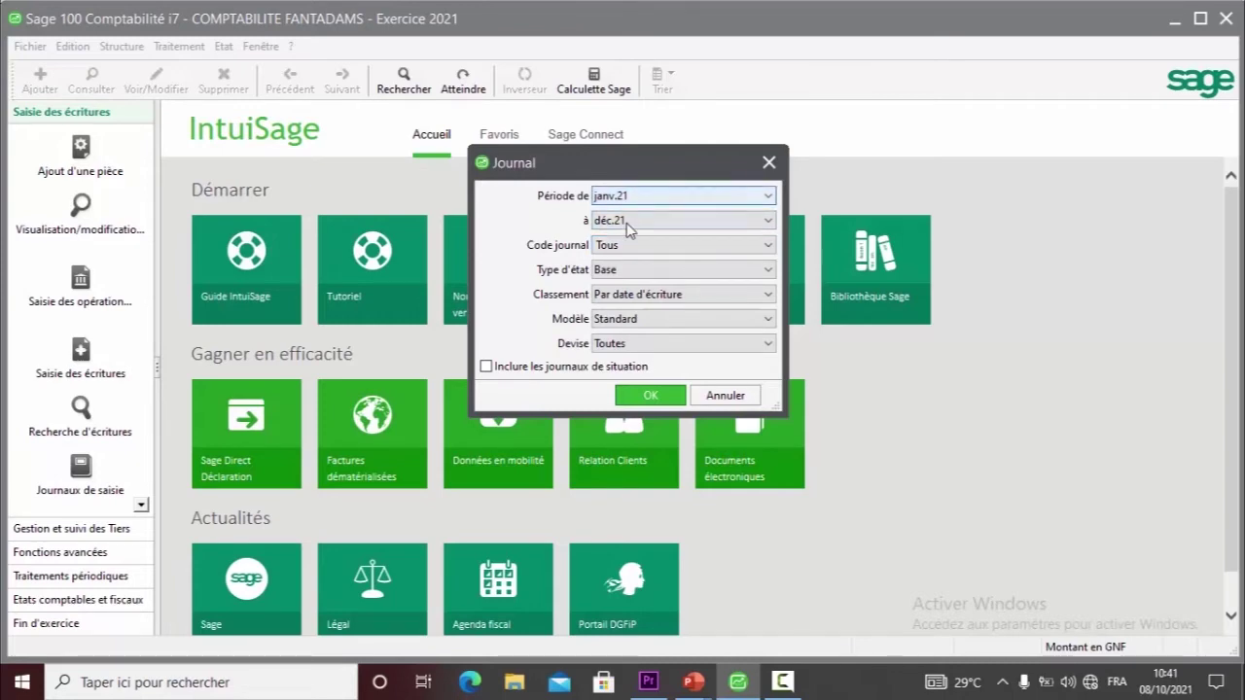
{"action": "left_click", "coordinate": [625, 223]}
{"action": "left_click", "coordinate": [607, 249]}
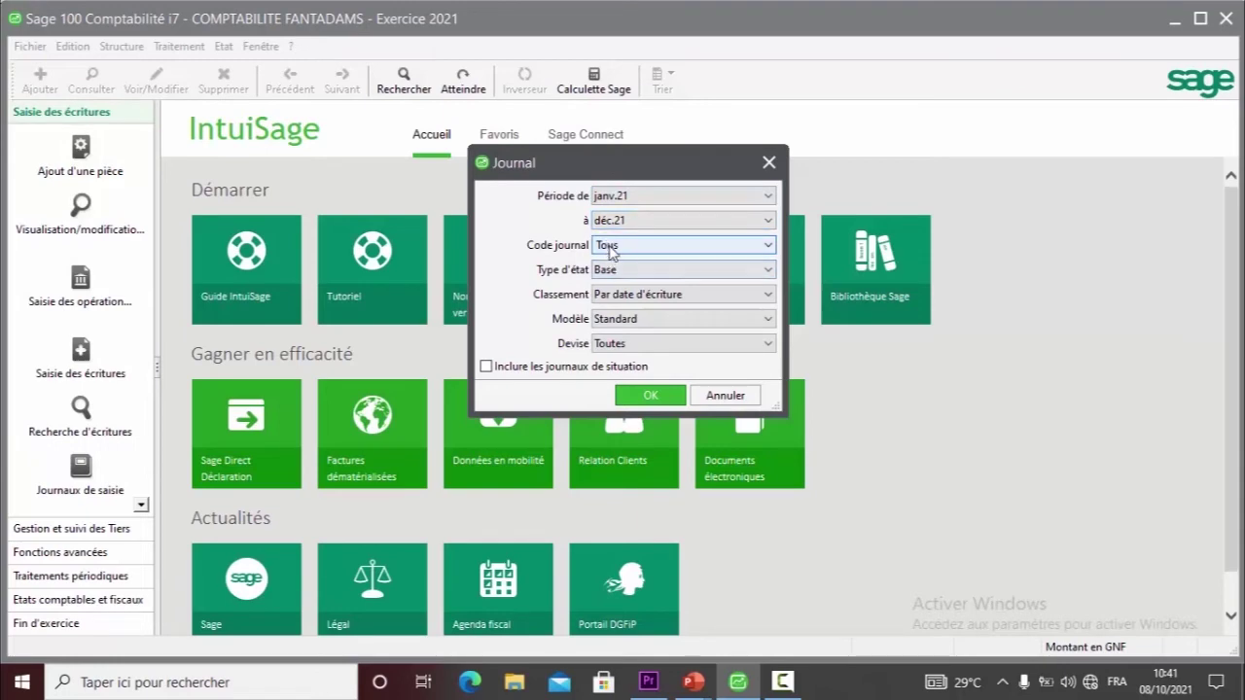
{"action": "left_click", "coordinate": [636, 251]}
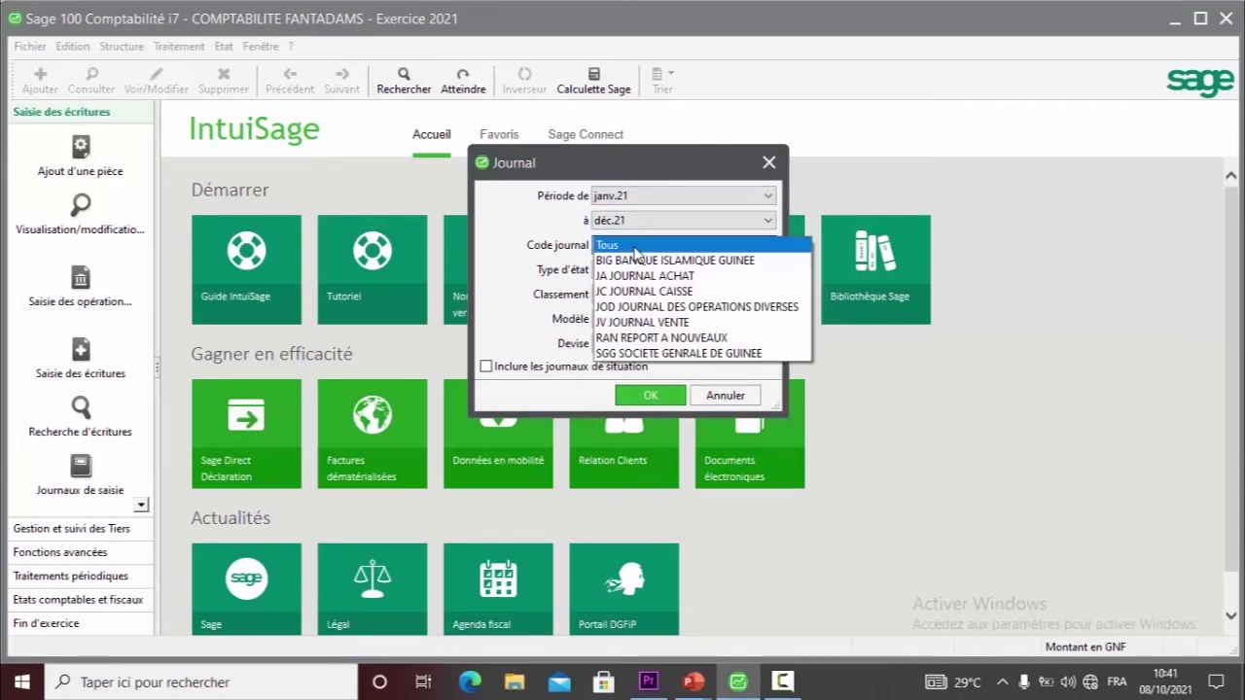
{"action": "left_click", "coordinate": [645, 276]}
- Restrict the Journal report's period to September, from sept.21 to sept.21
{"action": "left_click", "coordinate": [627, 200]}
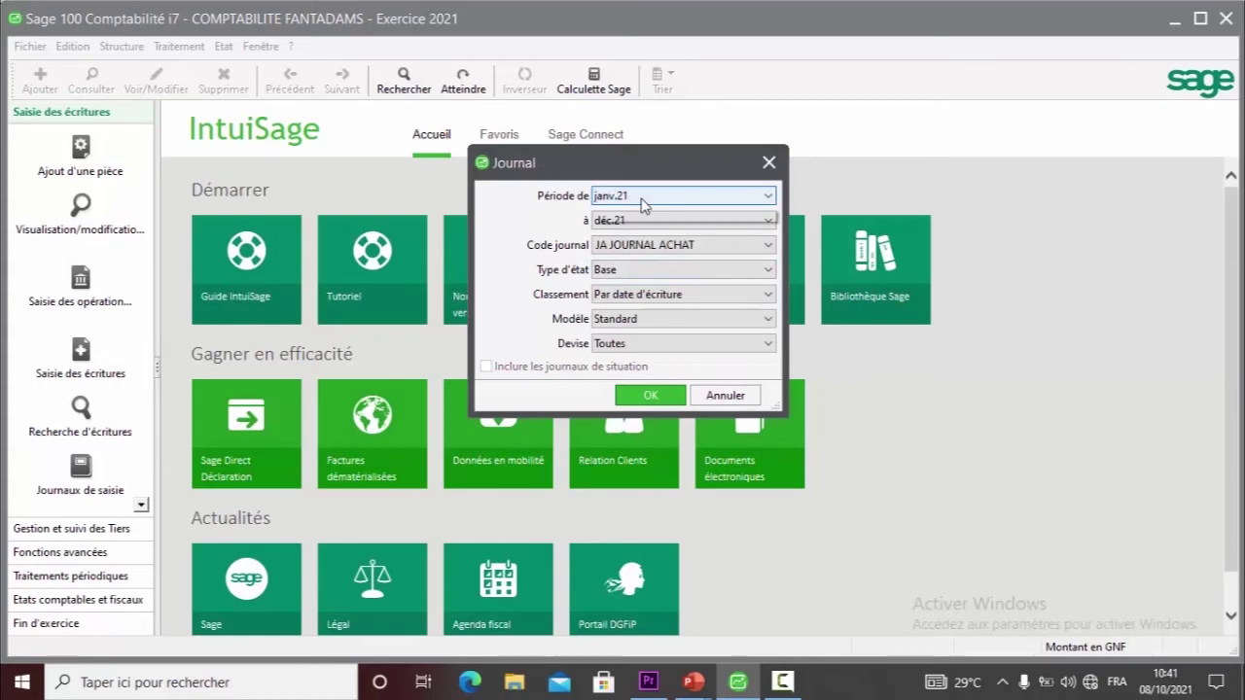
{"action": "left_click", "coordinate": [643, 201]}
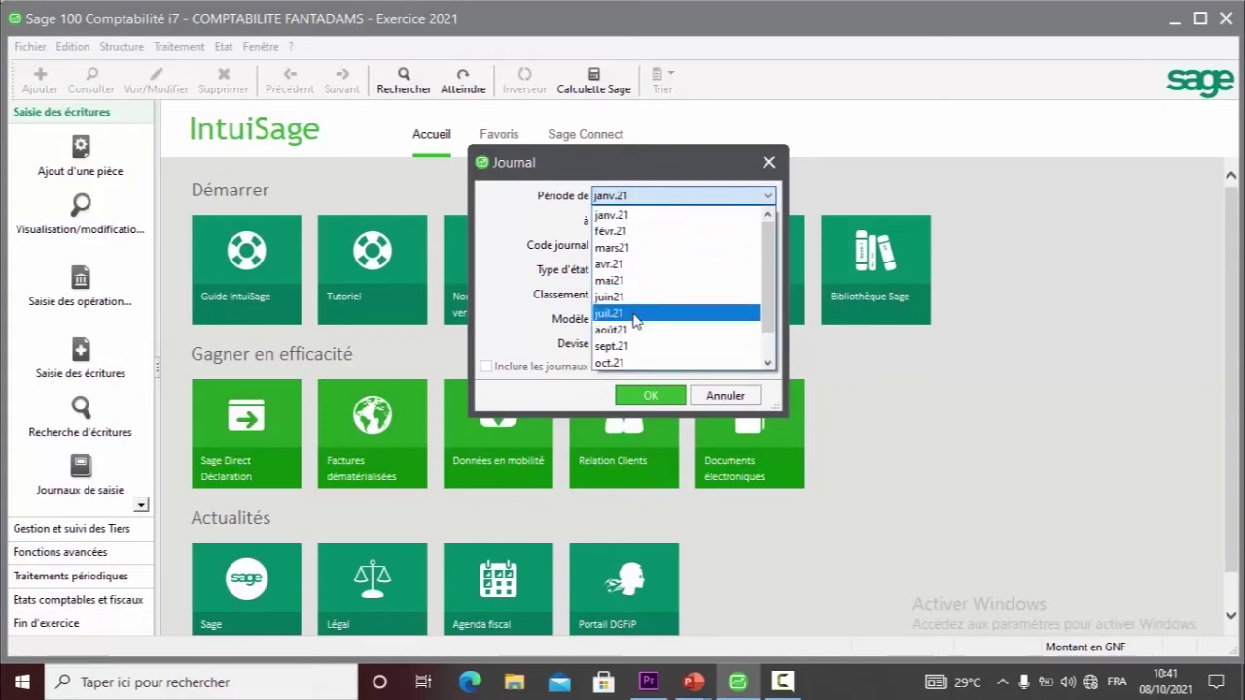
{"action": "left_click", "coordinate": [641, 345]}
{"action": "left_click", "coordinate": [686, 220]}
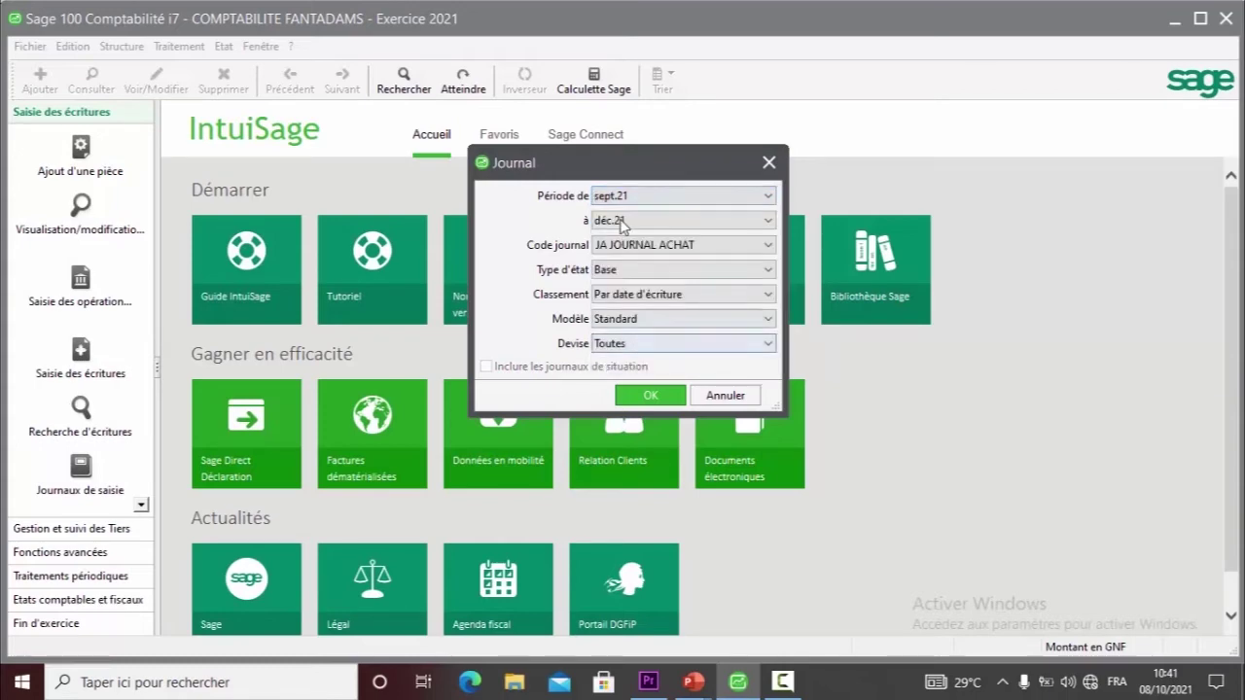
{"action": "left_click", "coordinate": [686, 220]}
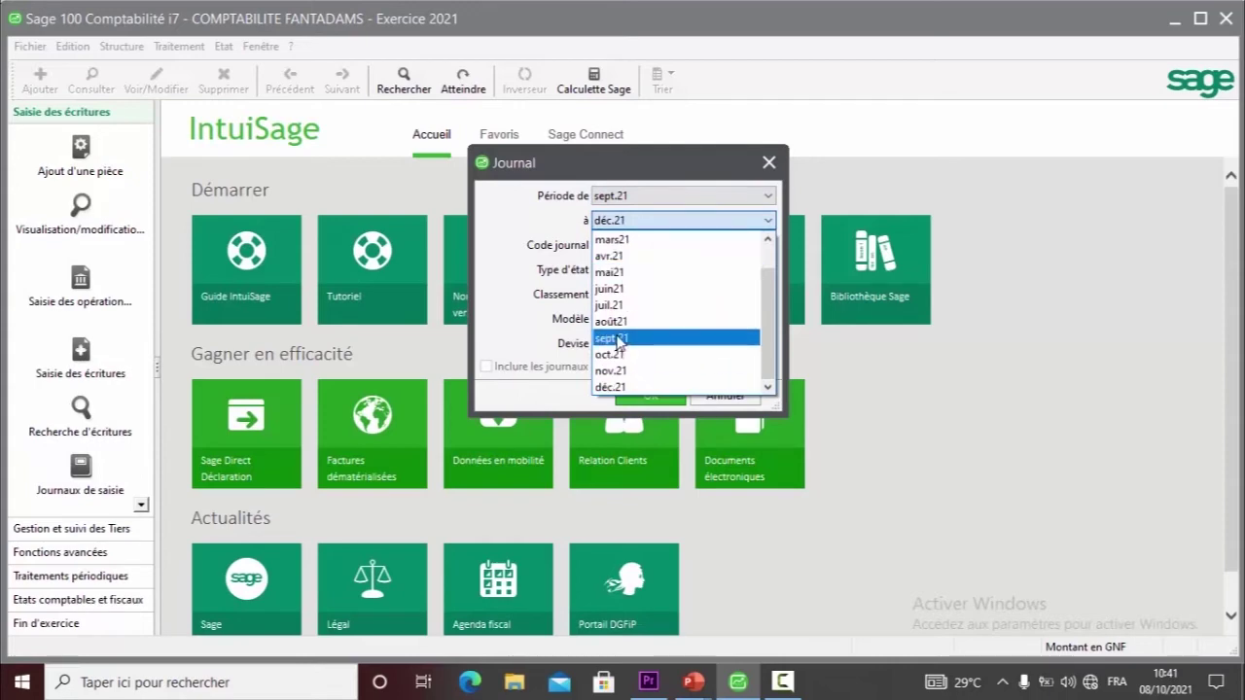
{"action": "left_click", "coordinate": [622, 338]}
{"action": "left_click", "coordinate": [600, 247]}
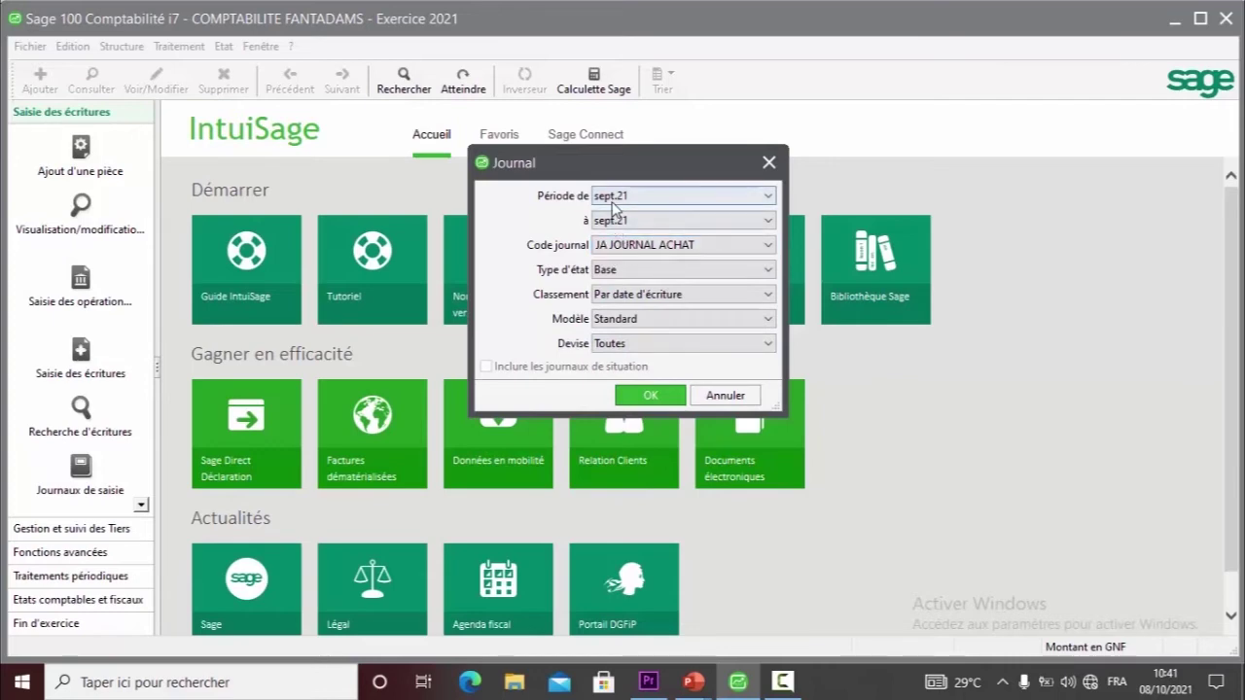
- Generate the purchase journal report with Aperçu avant impression enabled and Microsoft Print to PDF as the printer
{"action": "left_click", "coordinate": [650, 393]}
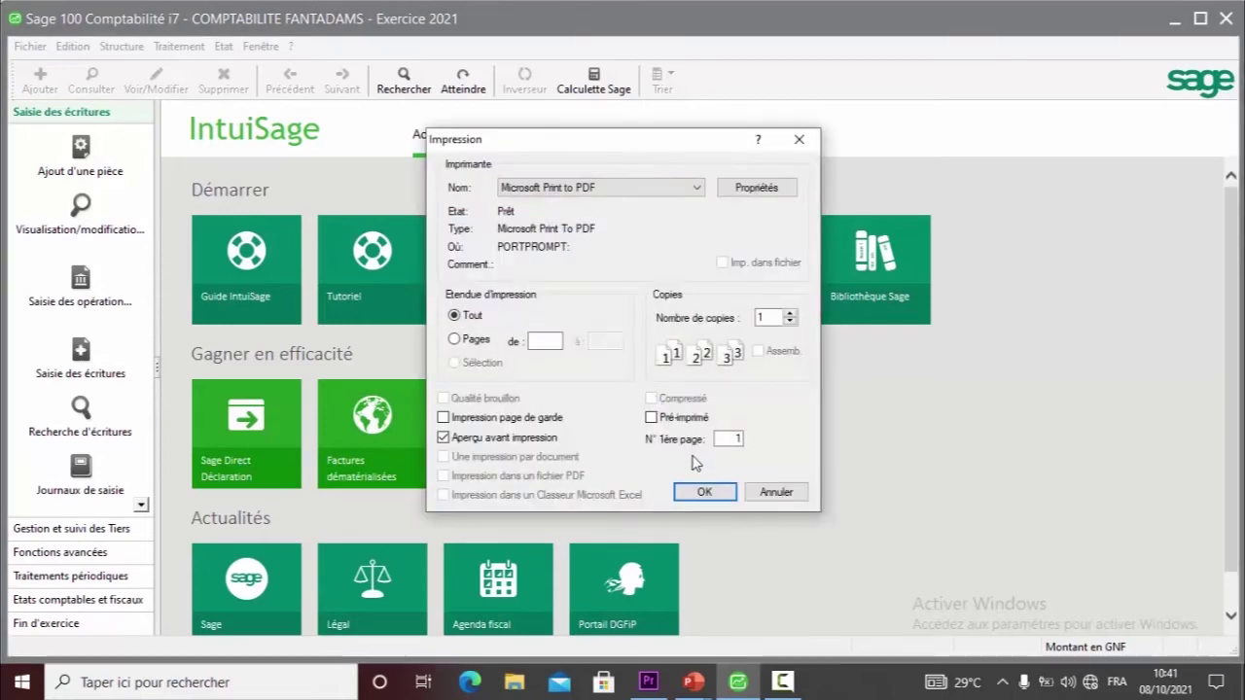
{"action": "left_click", "coordinate": [444, 438]}
{"action": "left_click", "coordinate": [445, 438]}
{"action": "left_click", "coordinate": [702, 493]}
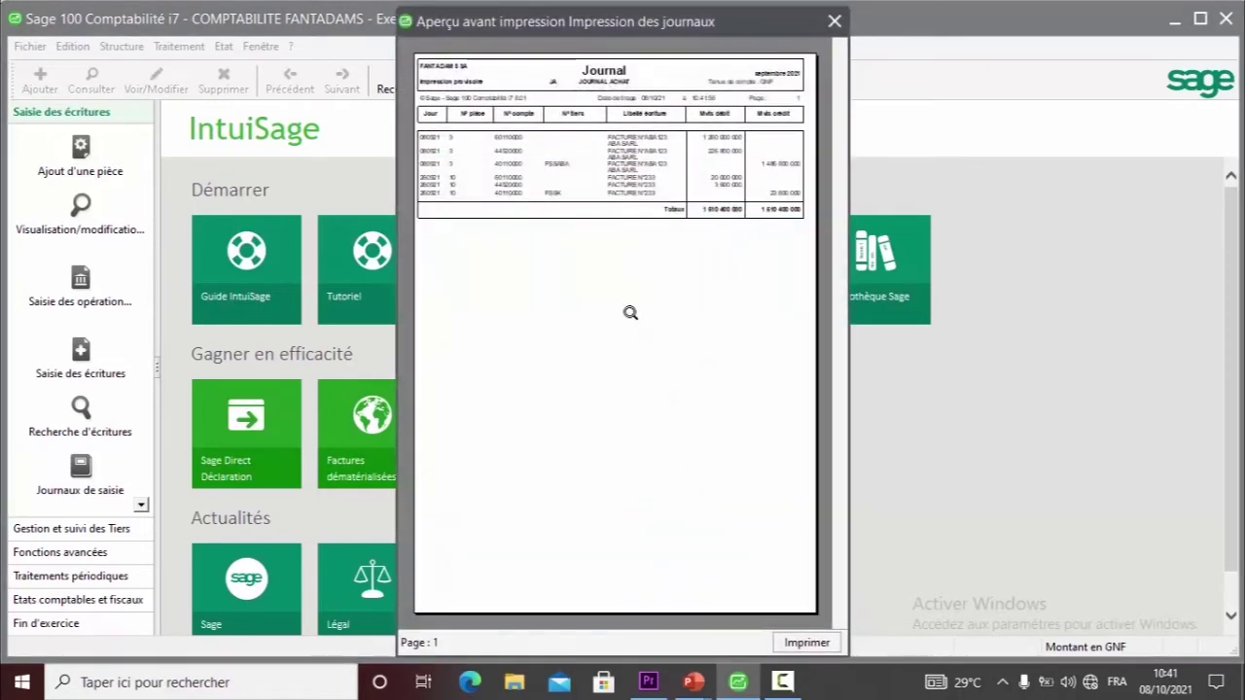
- Examine the September purchase journal preview at enlarged size and close it
{"action": "left_click", "coordinate": [567, 144]}
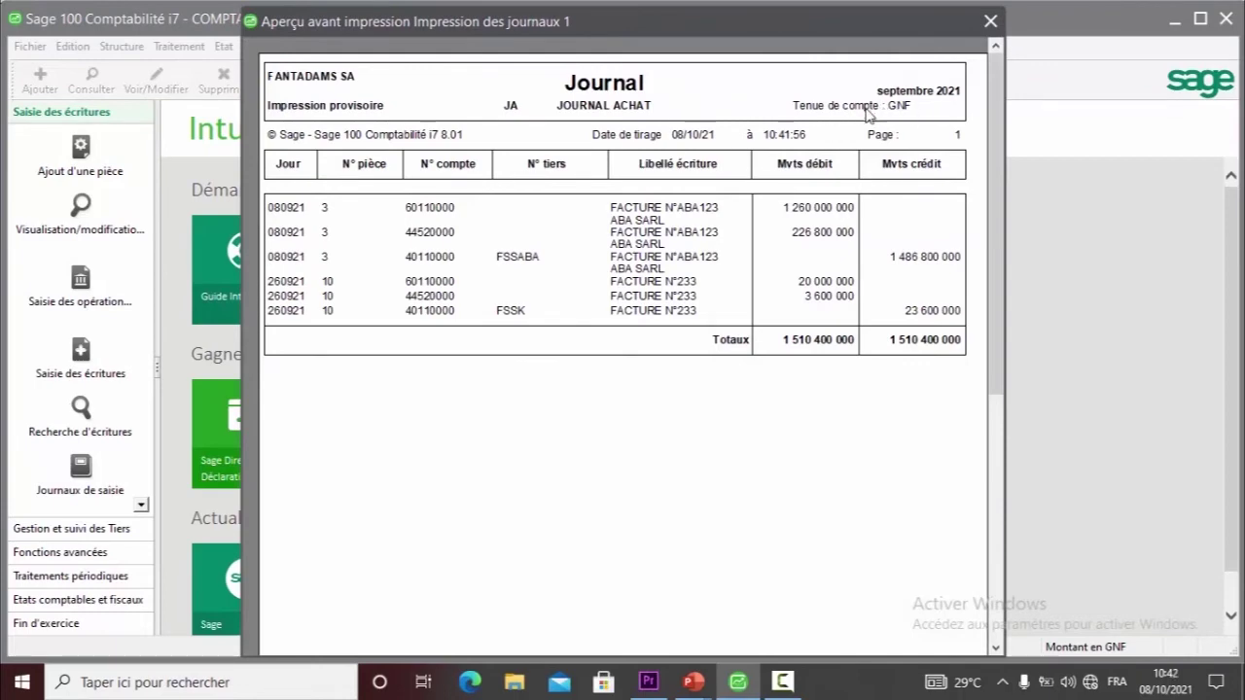
{"action": "left_click", "coordinate": [594, 255]}
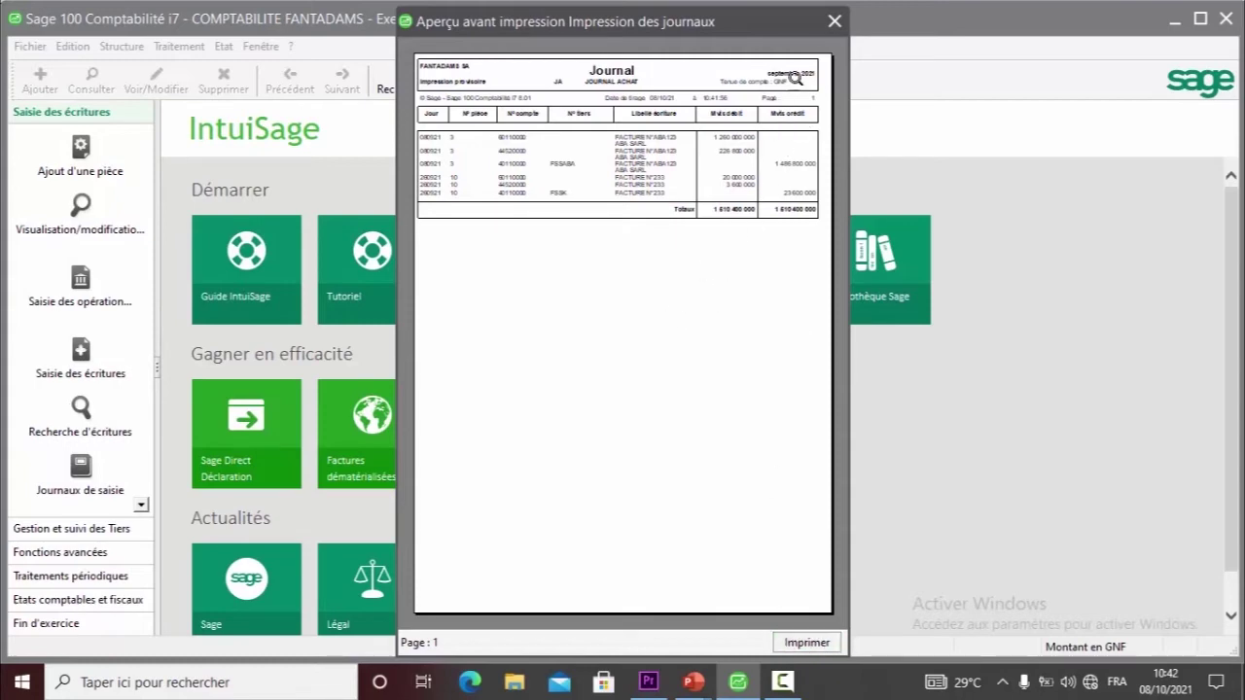
{"action": "left_click", "coordinate": [835, 22]}
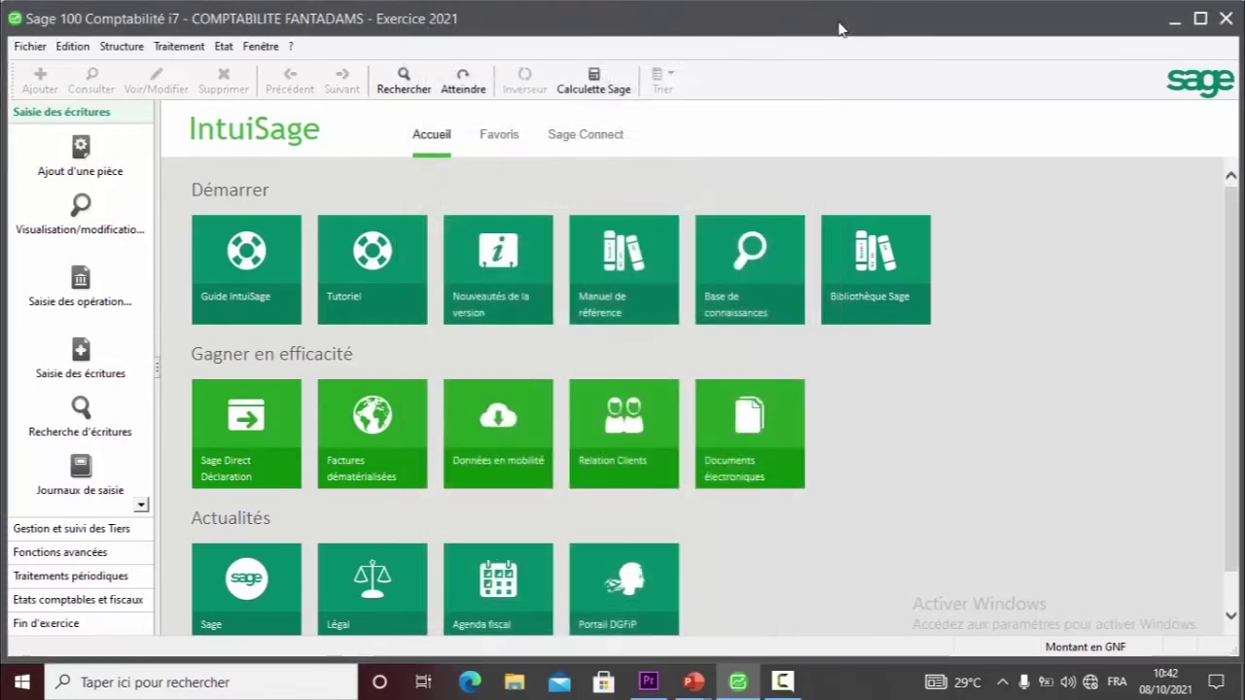
- Generate a print preview of the Journal report for all journals (Tous), covering janv.21 to déc.21
{"action": "left_click", "coordinate": [225, 47]}
{"action": "mouse_move", "coordinate": [445, 123]}
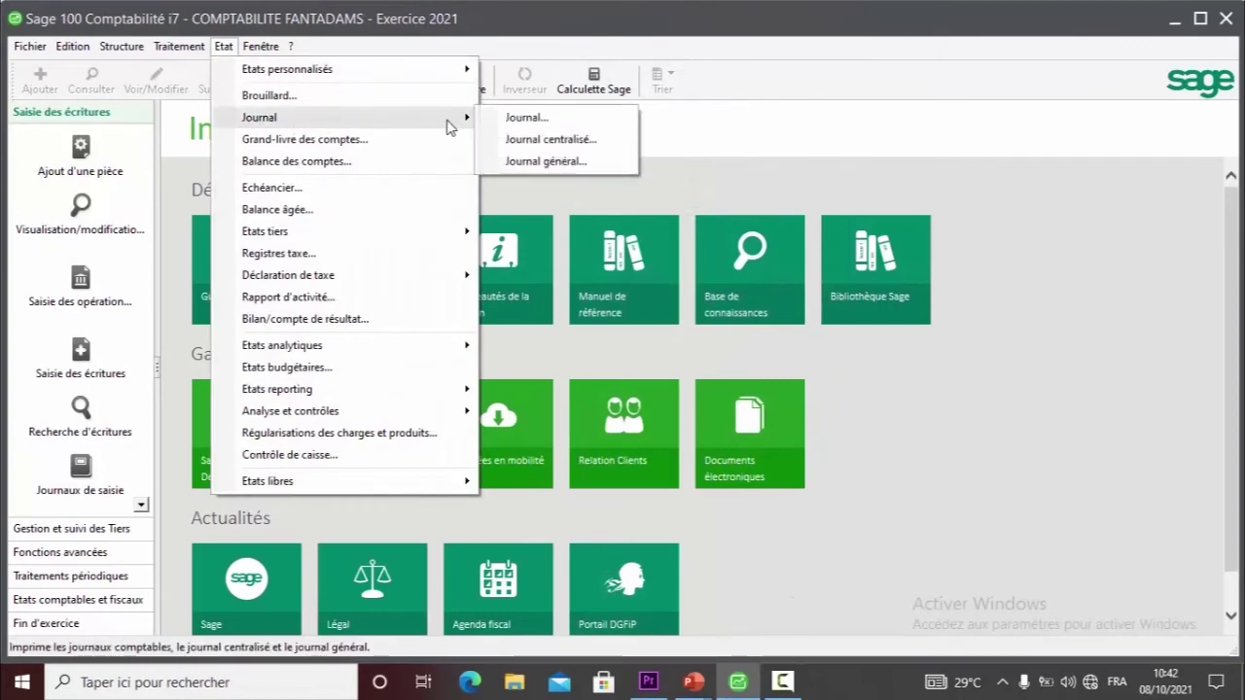
{"action": "left_click", "coordinate": [528, 120]}
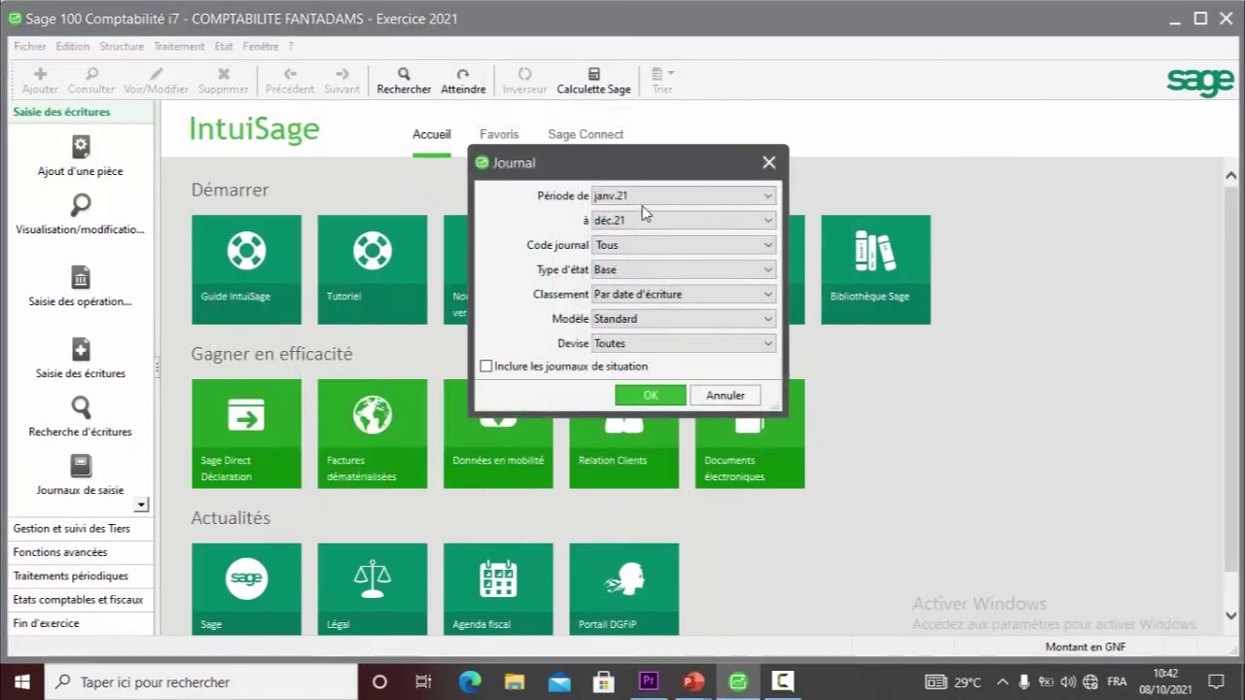
{"action": "left_click", "coordinate": [656, 255]}
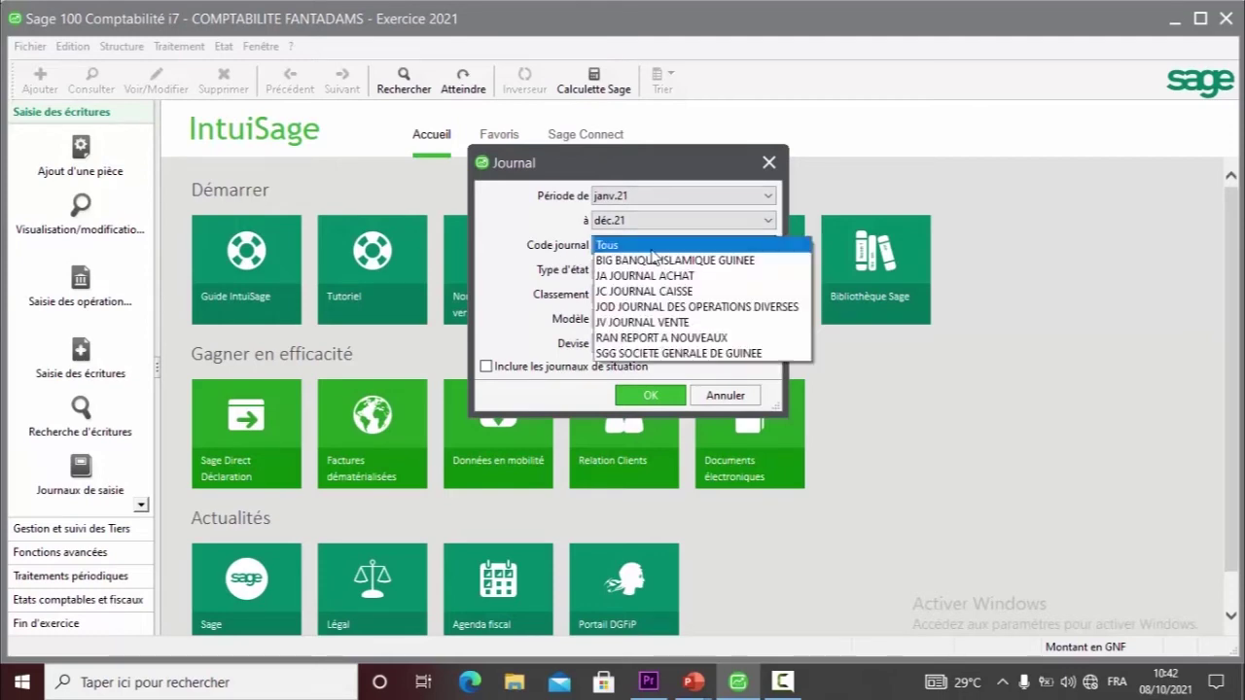
{"action": "left_click", "coordinate": [655, 255]}
{"action": "left_click", "coordinate": [652, 393]}
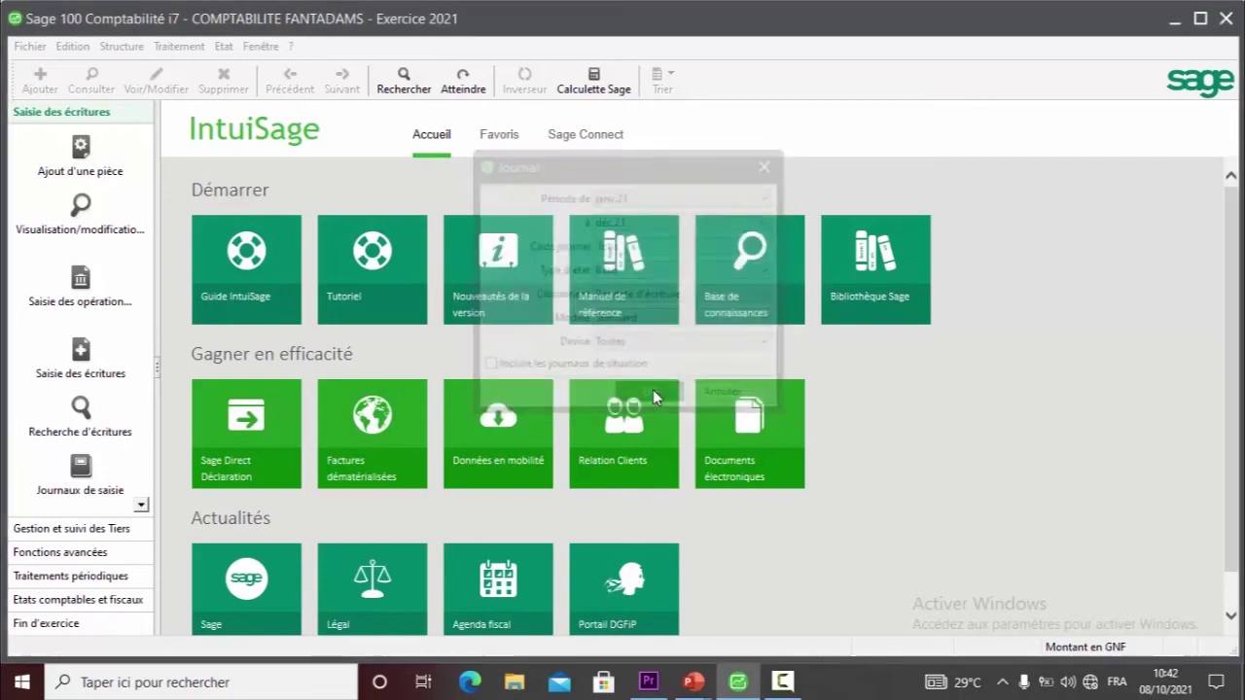
{"action": "left_click", "coordinate": [710, 491]}
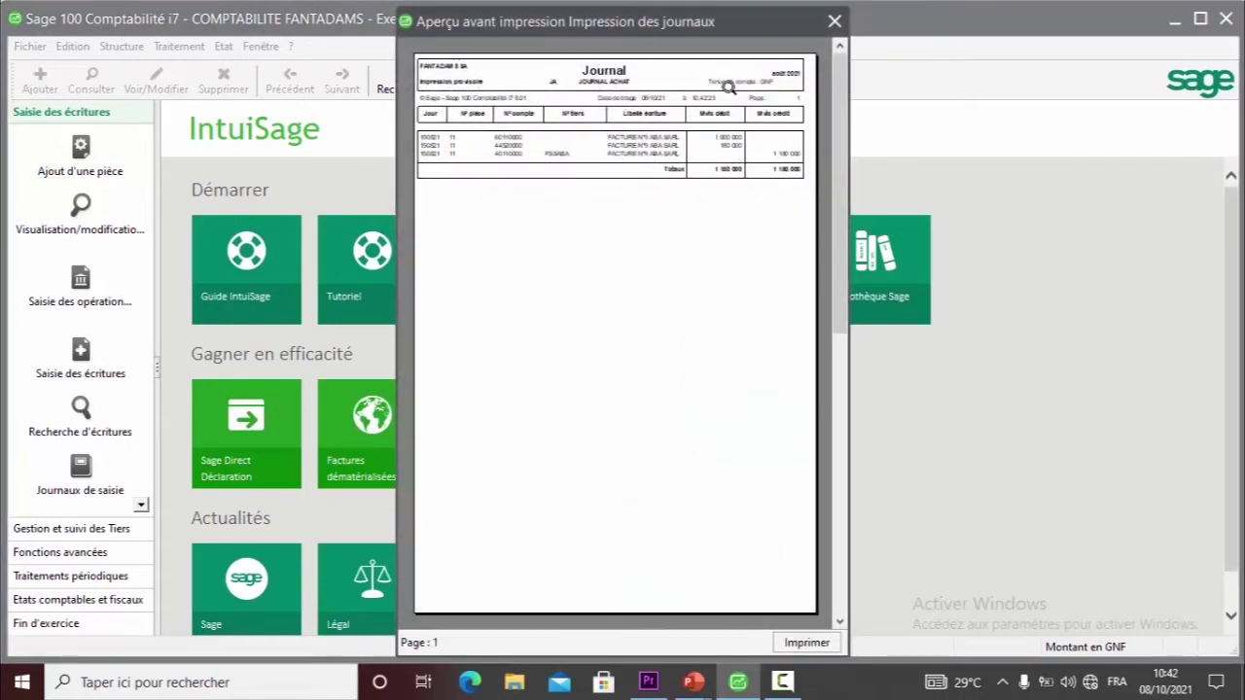
- Examine the first three pages of the all-journals preview, enlarging each page to read its entries
{"action": "left_click", "coordinate": [643, 89]}
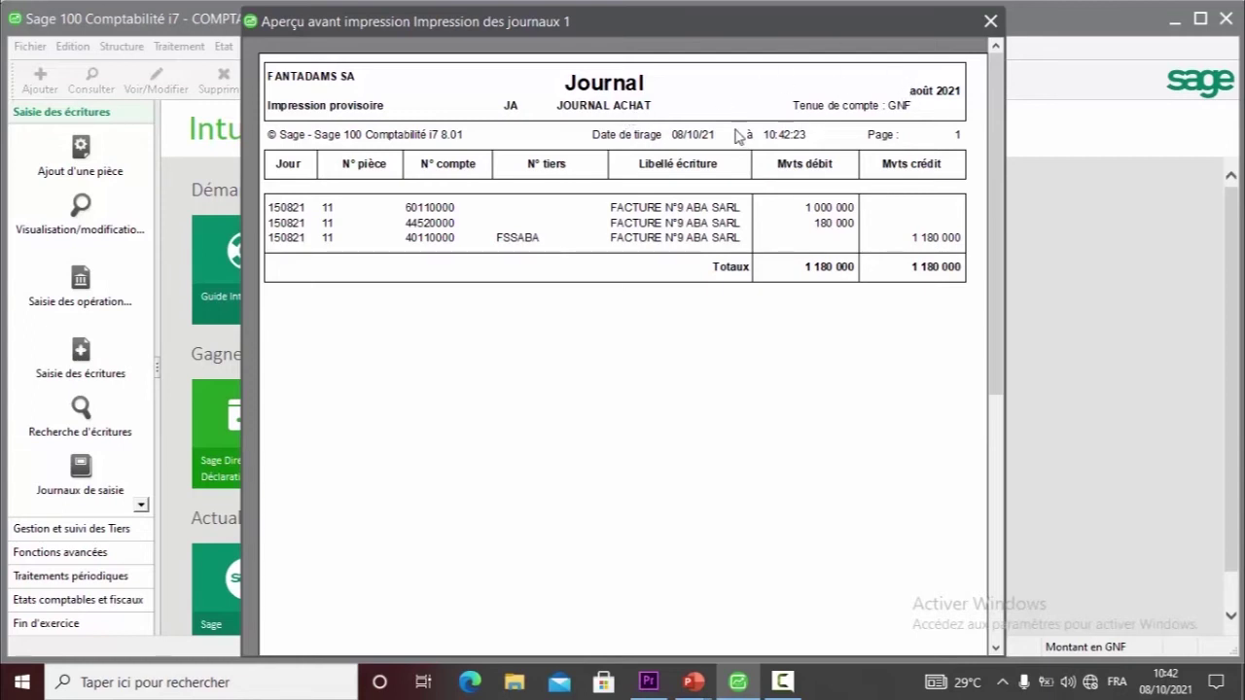
{"action": "left_click", "coordinate": [608, 223]}
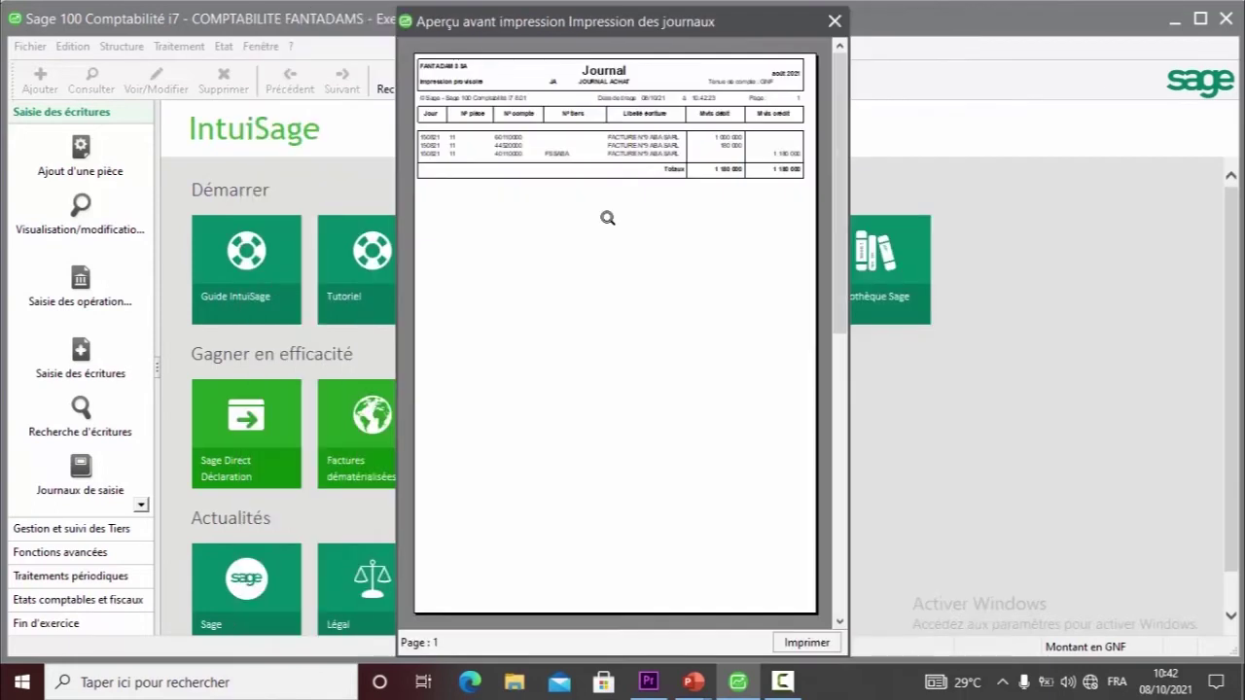
{"action": "left_click", "coordinate": [841, 622]}
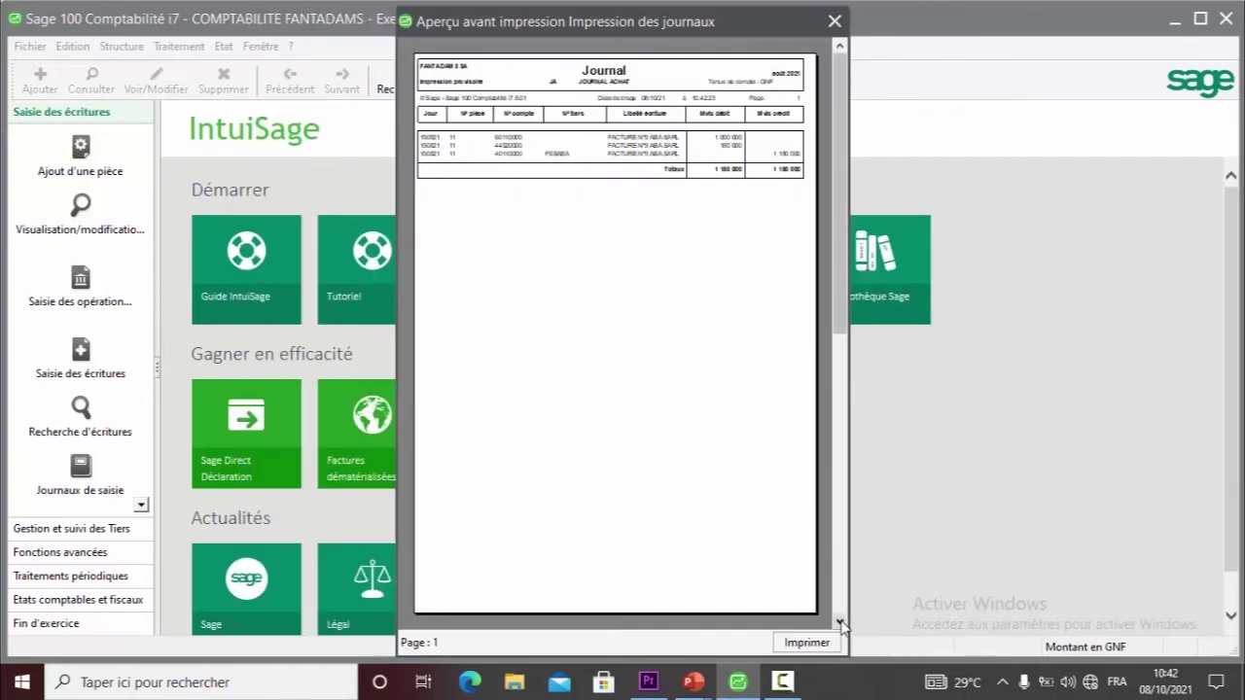
{"action": "scroll", "coordinate": [842, 625], "scroll_direction": "up", "scroll_amount": 3}
{"action": "left_click", "coordinate": [619, 109]}
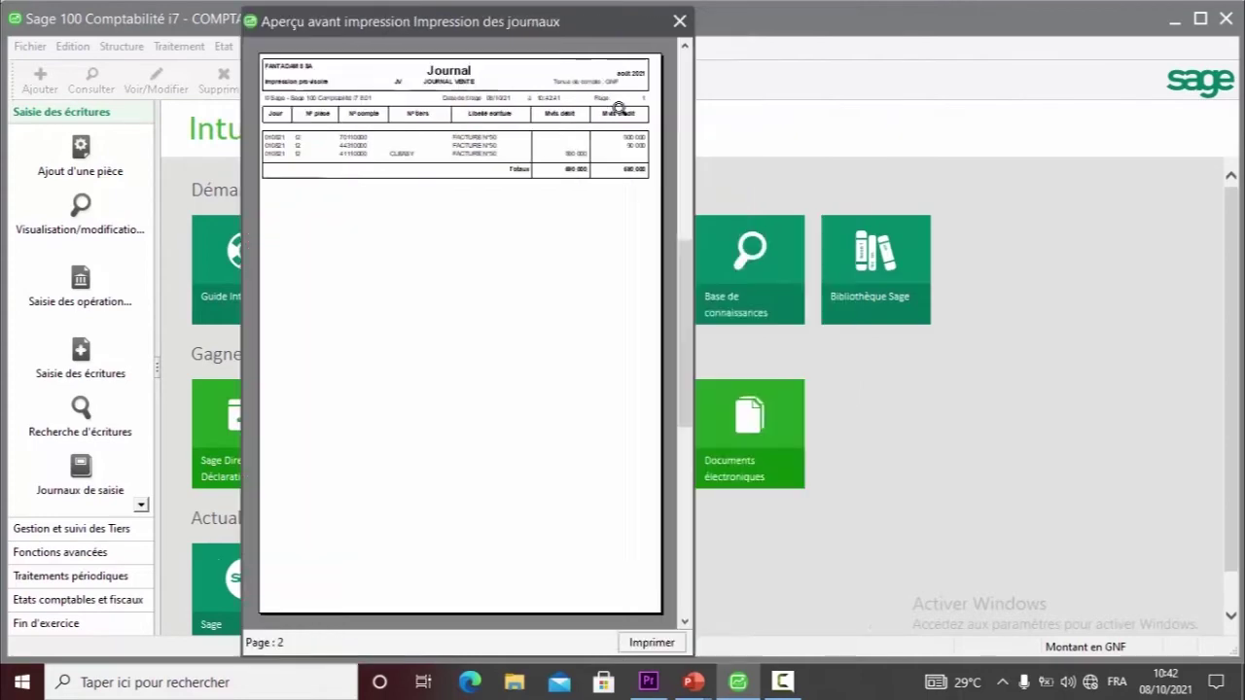
{"action": "left_click", "coordinate": [685, 245]}
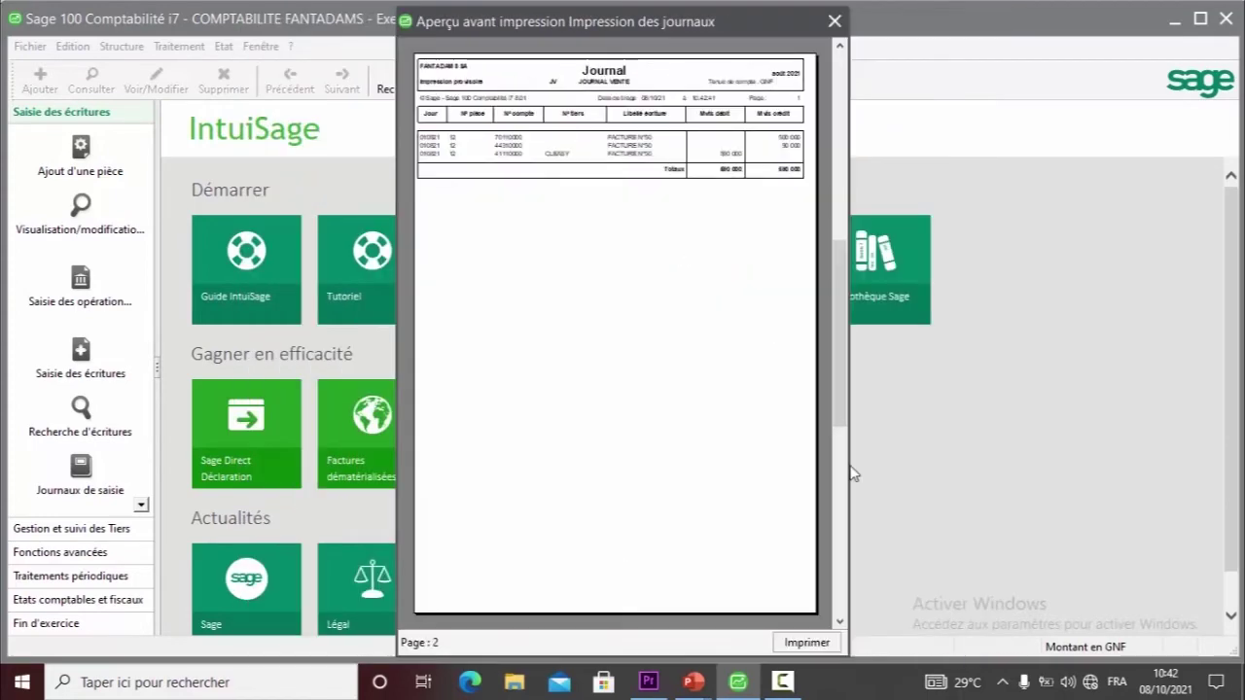
{"action": "left_click", "coordinate": [840, 622]}
{"action": "scroll", "coordinate": [840, 621], "scroll_direction": "up", "scroll_amount": 3}
{"action": "left_click", "coordinate": [616, 129]}
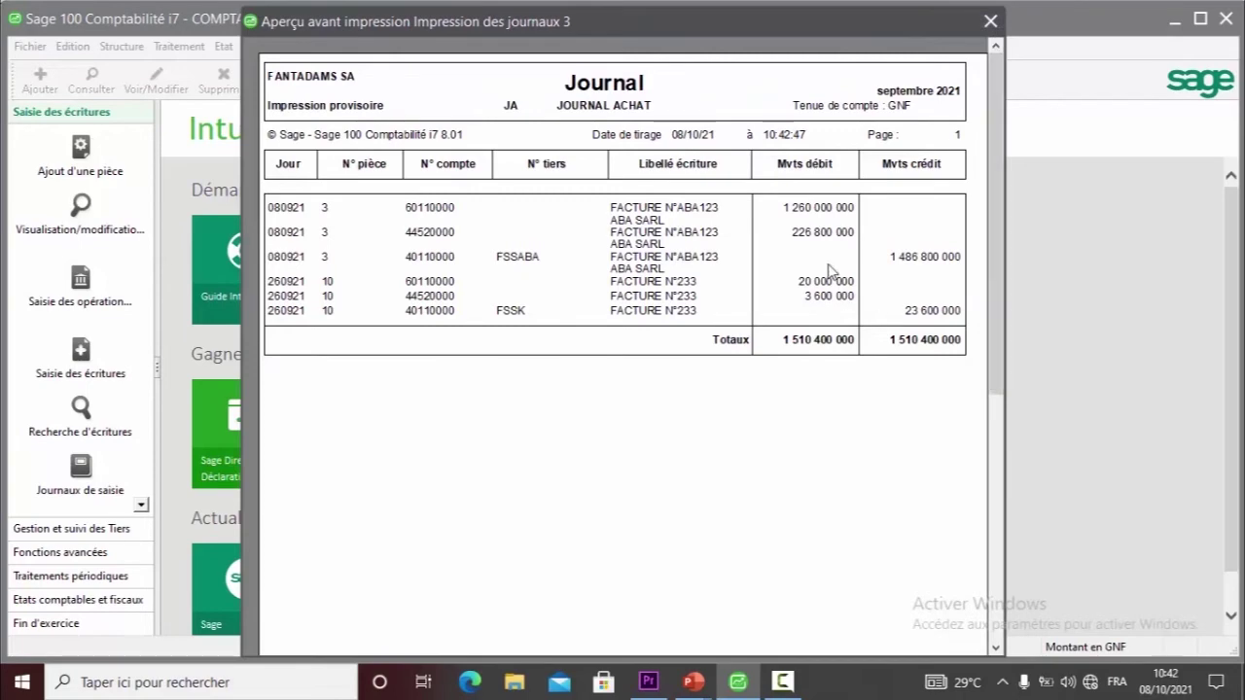
{"action": "left_click", "coordinate": [990, 21]}
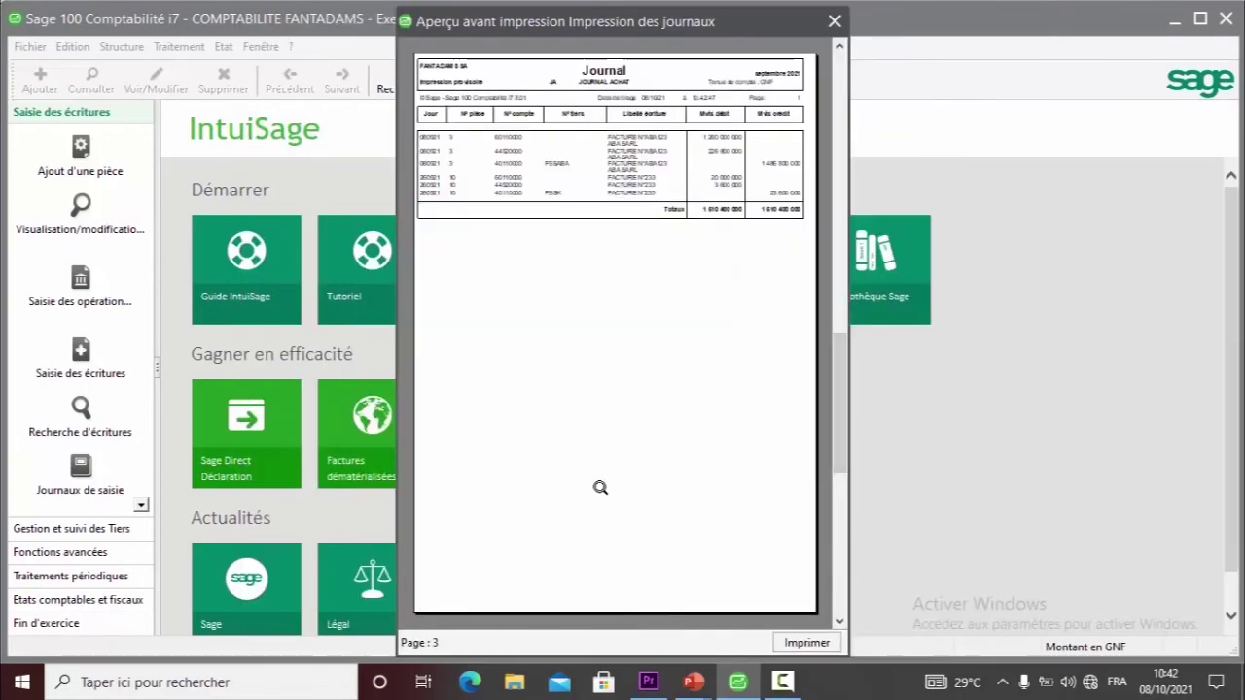
- Page through the remaining journals in the preview up to page 8 and close the preview
{"action": "left_click", "coordinate": [839, 623]}
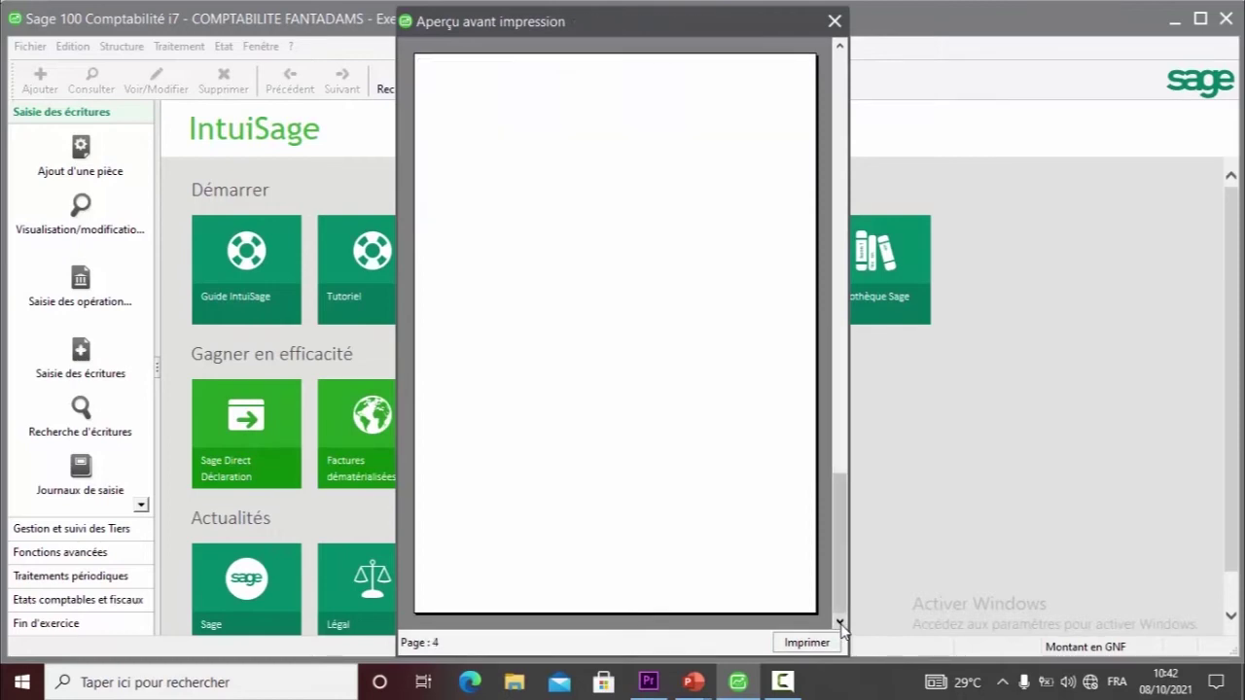
{"action": "left_click", "coordinate": [839, 623]}
{"action": "left_click", "coordinate": [839, 622]}
{"action": "left_click", "coordinate": [840, 622]}
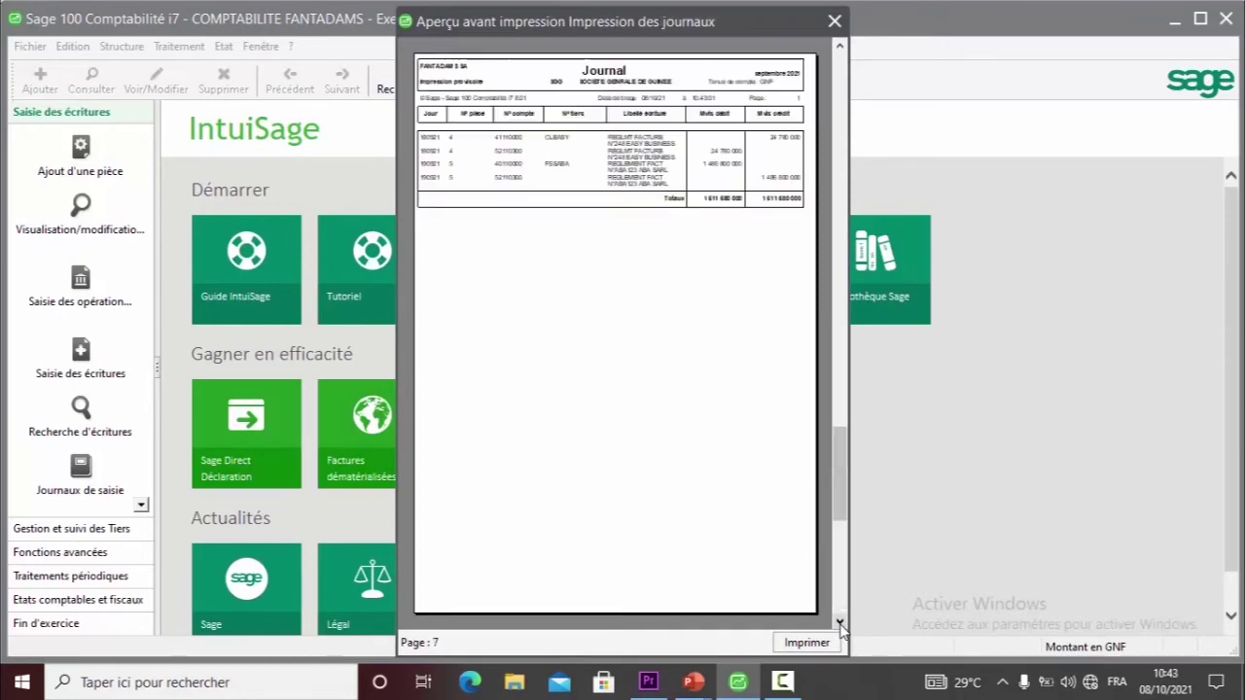
{"action": "left_click", "coordinate": [839, 623]}
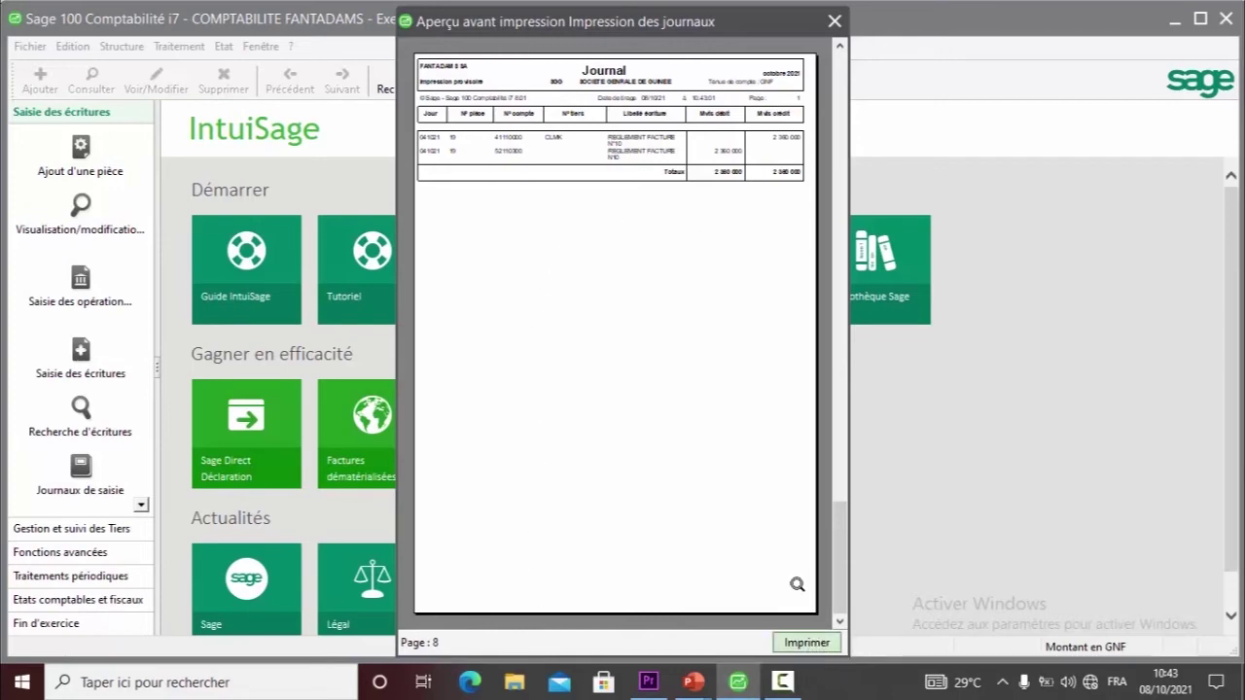
{"action": "left_click", "coordinate": [835, 21]}
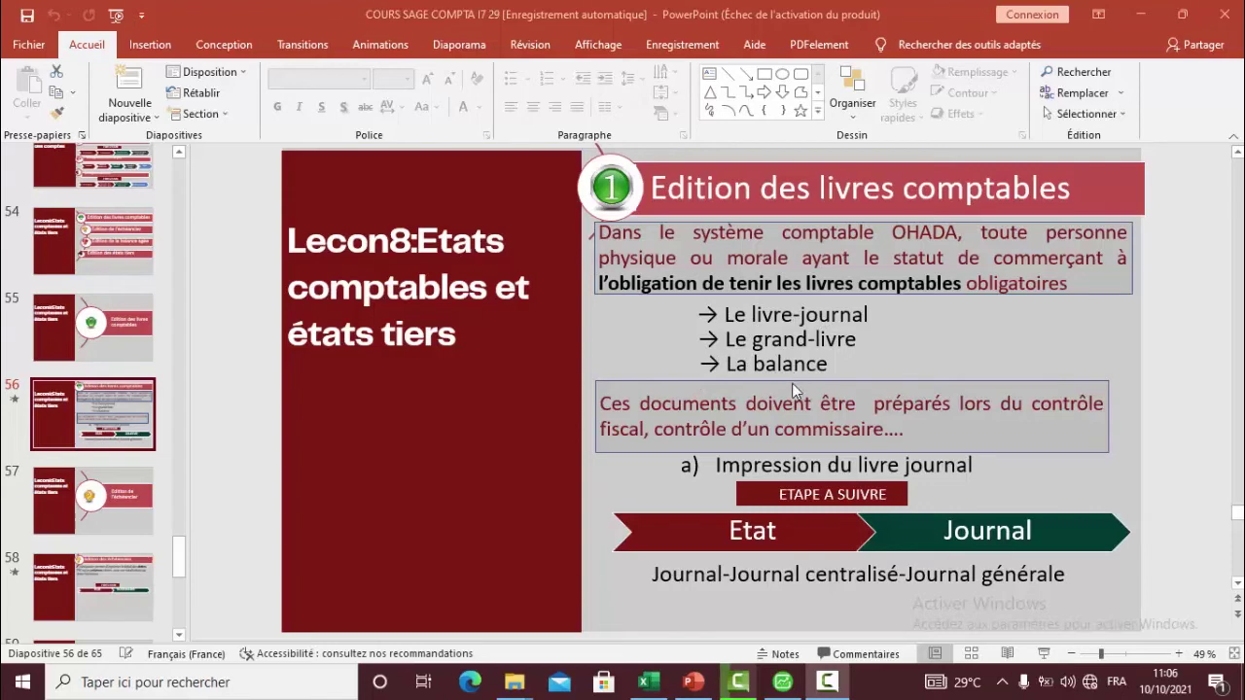
- Switch to Sage 100 Comptabilité and preview the complete Grand-livre des comptes for 010121 to 311221 through page 2
{"action": "left_click", "coordinate": [783, 681]}
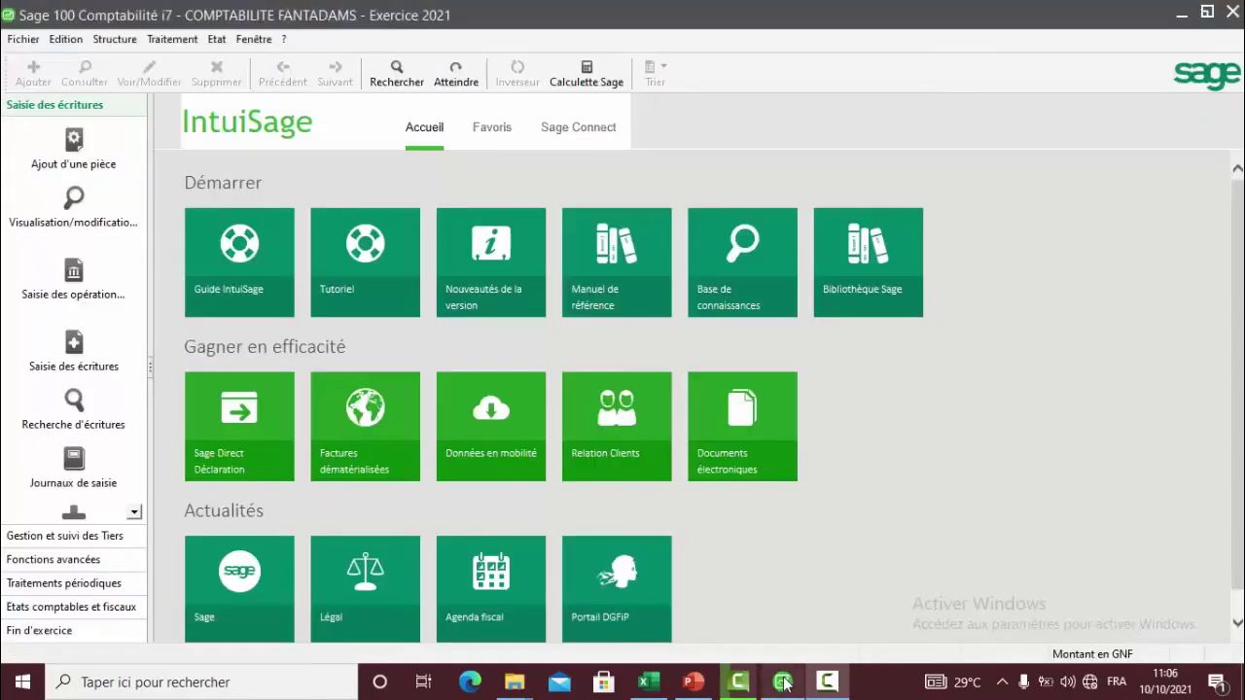
{"action": "left_click", "coordinate": [218, 46]}
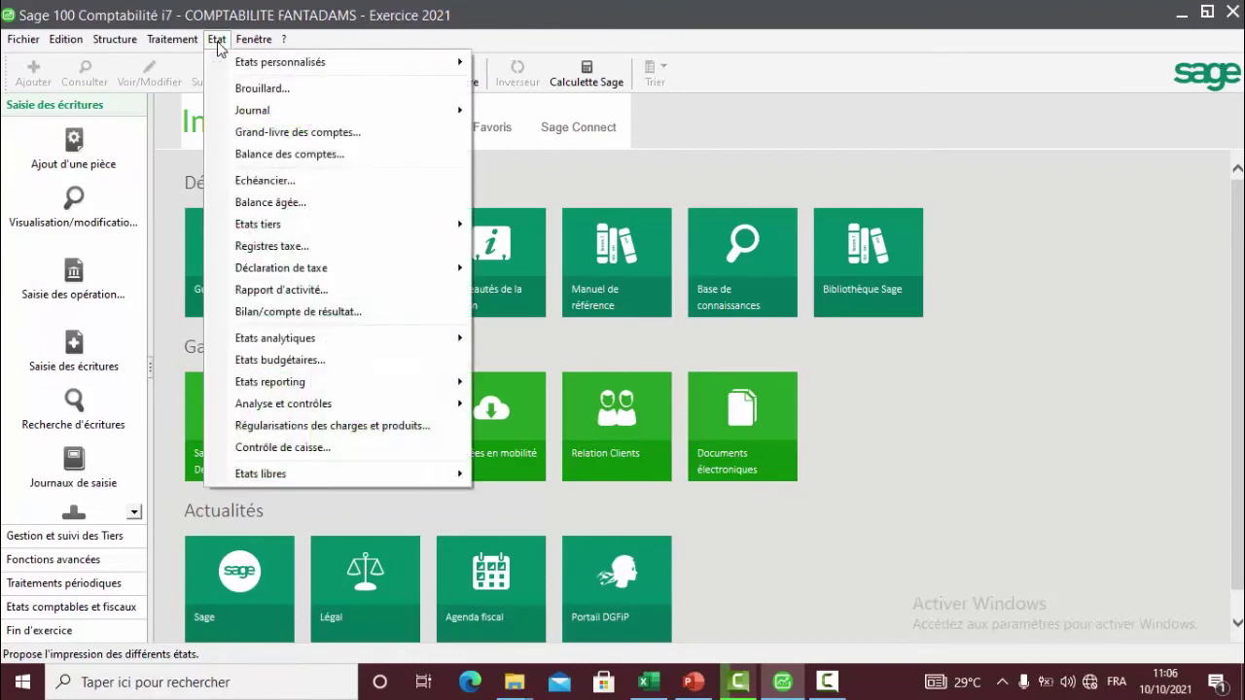
{"action": "left_click", "coordinate": [256, 136]}
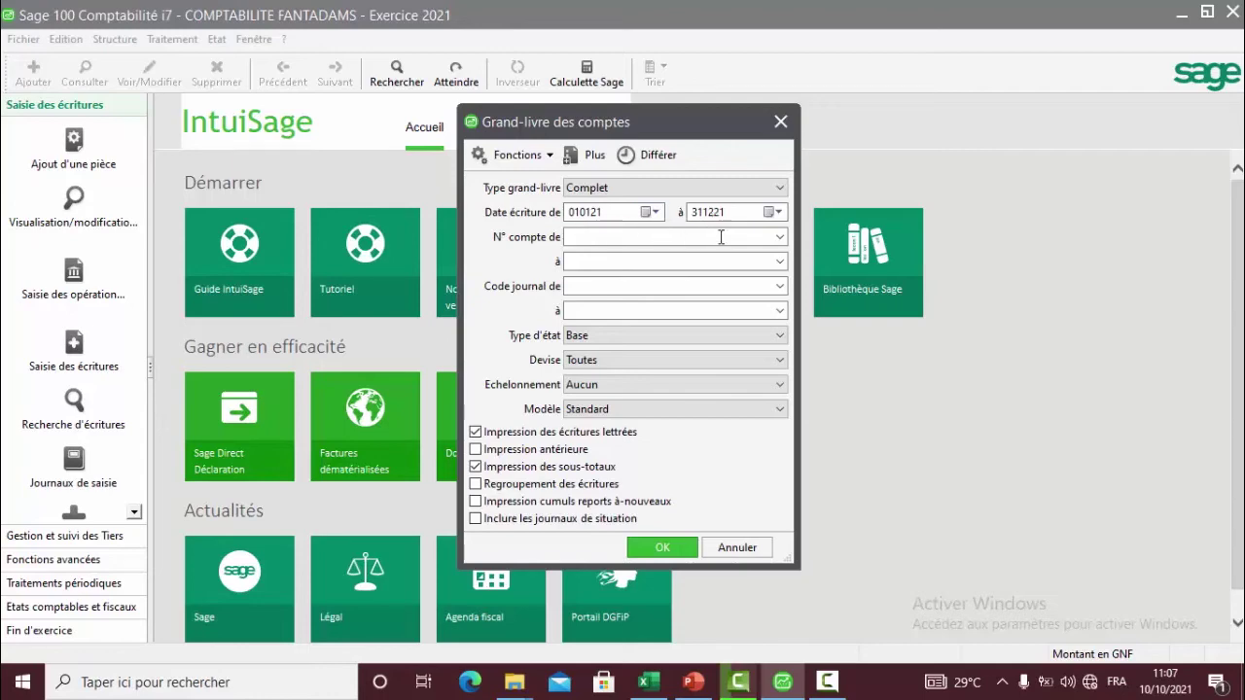
{"action": "left_click", "coordinate": [666, 549]}
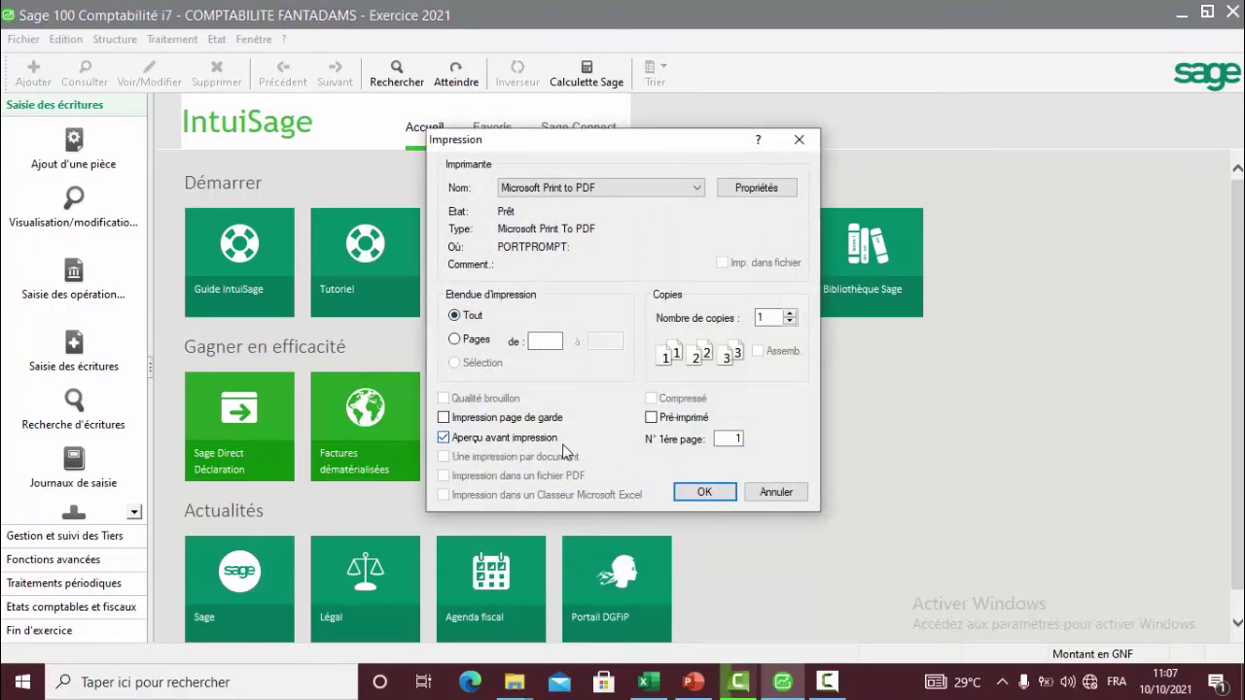
{"action": "left_click", "coordinate": [704, 493]}
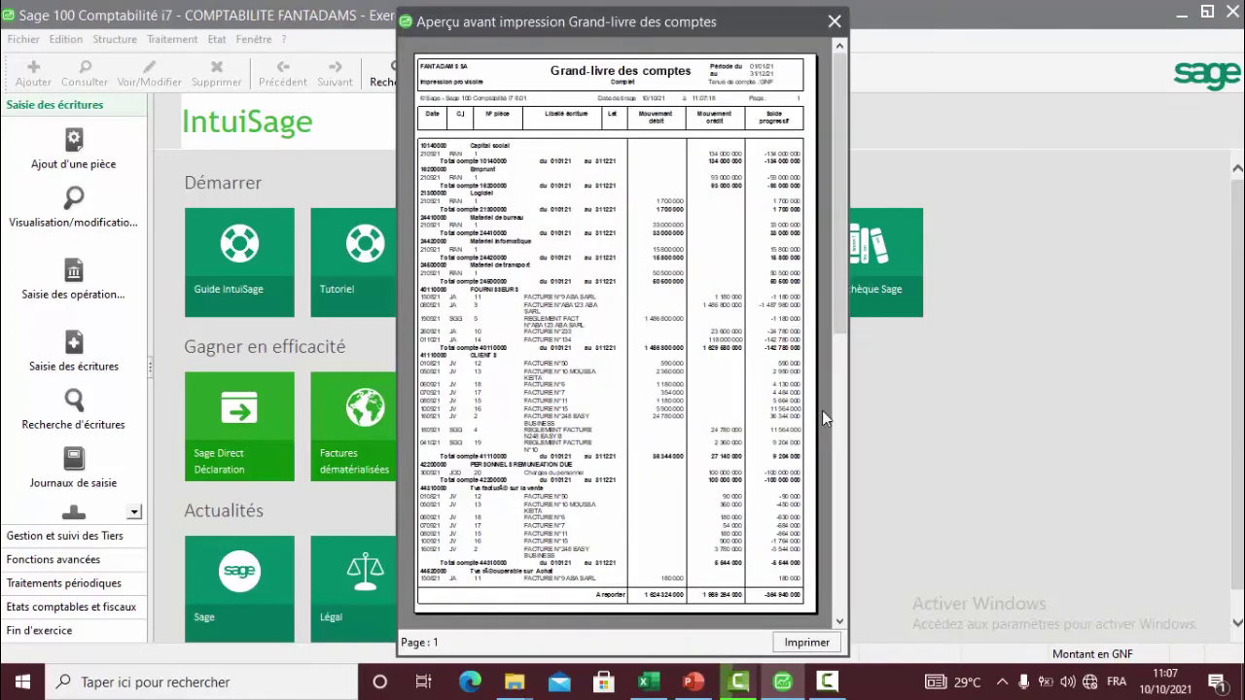
{"action": "left_click", "coordinate": [839, 621]}
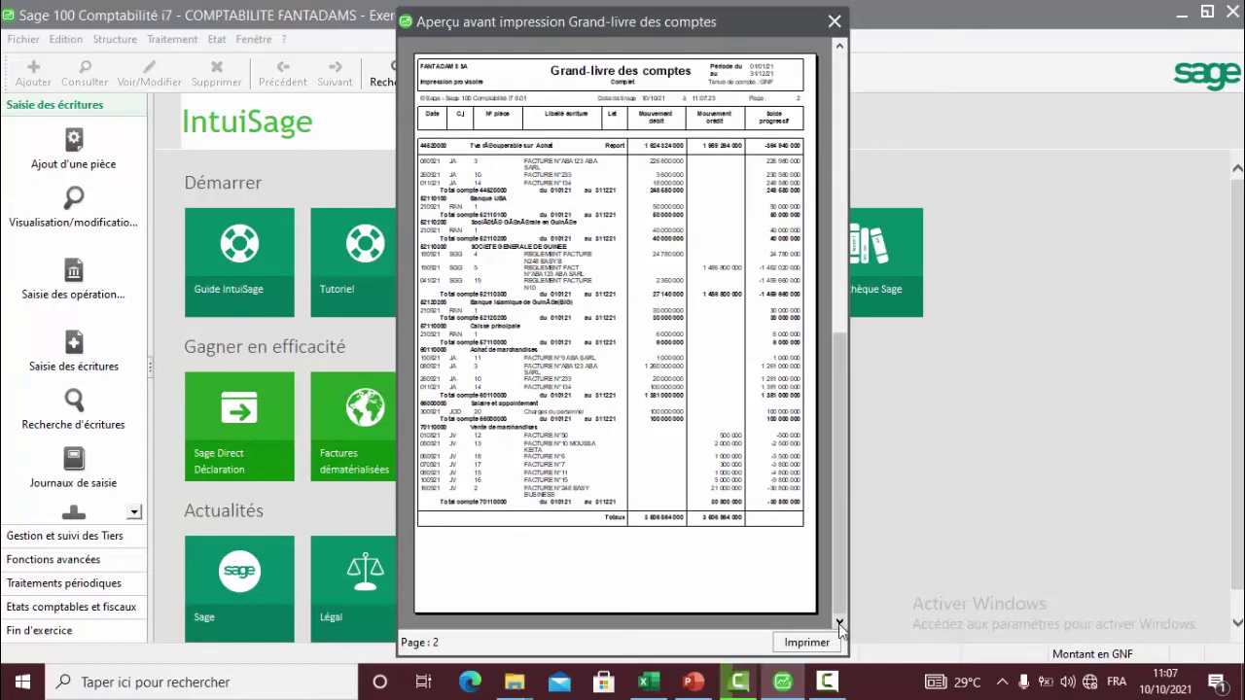
- Enlarge page 1 of the Grand-livre preview, examine the account entries from Capital social through the supplier and client accounts, and close the preview
{"action": "left_click", "coordinate": [839, 48]}
{"action": "left_click", "coordinate": [597, 126]}
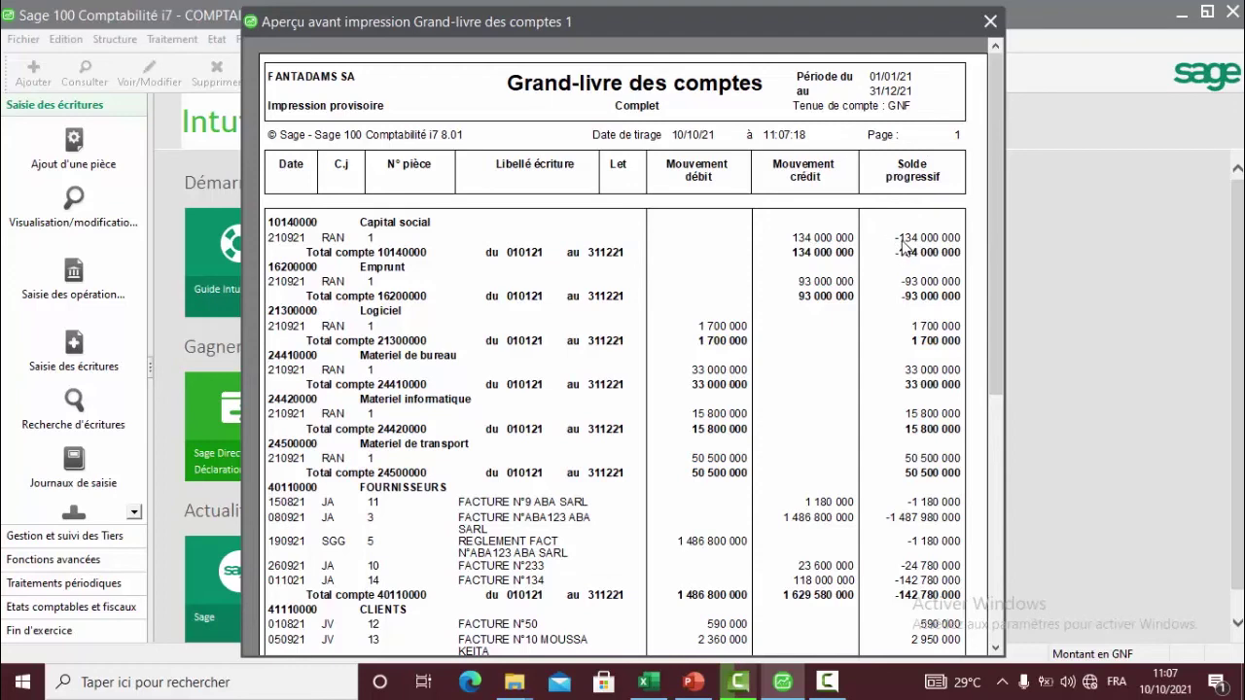
{"action": "scroll", "coordinate": [566, 525], "scroll_direction": "down", "scroll_amount": 3}
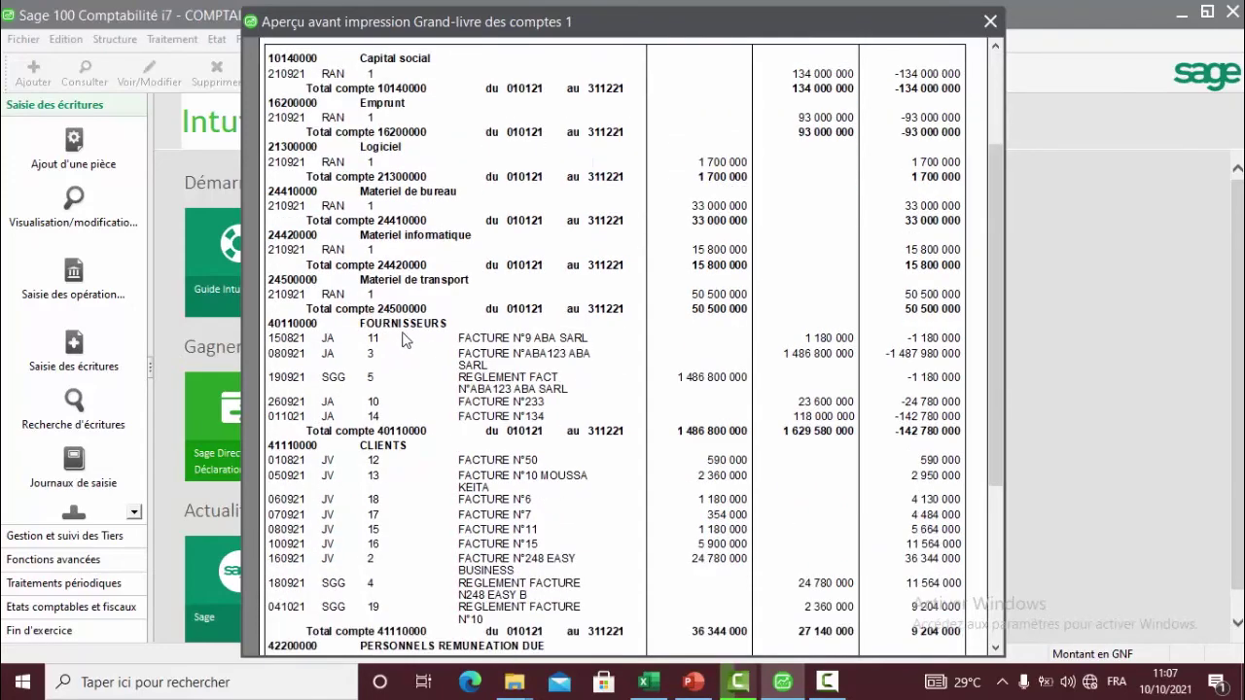
{"action": "scroll", "coordinate": [680, 386], "scroll_direction": "up", "scroll_amount": 1}
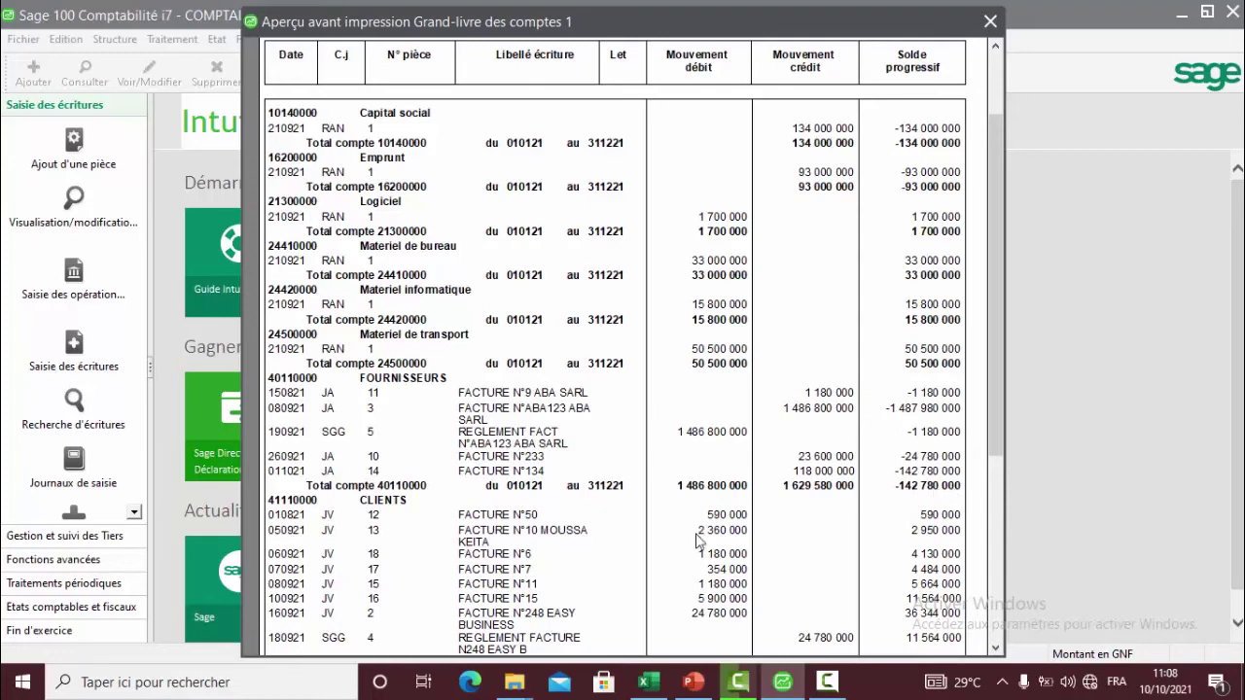
{"action": "scroll", "coordinate": [739, 525], "scroll_direction": "down", "scroll_amount": 1}
{"action": "scroll", "coordinate": [739, 525], "scroll_direction": "down", "scroll_amount": 1}
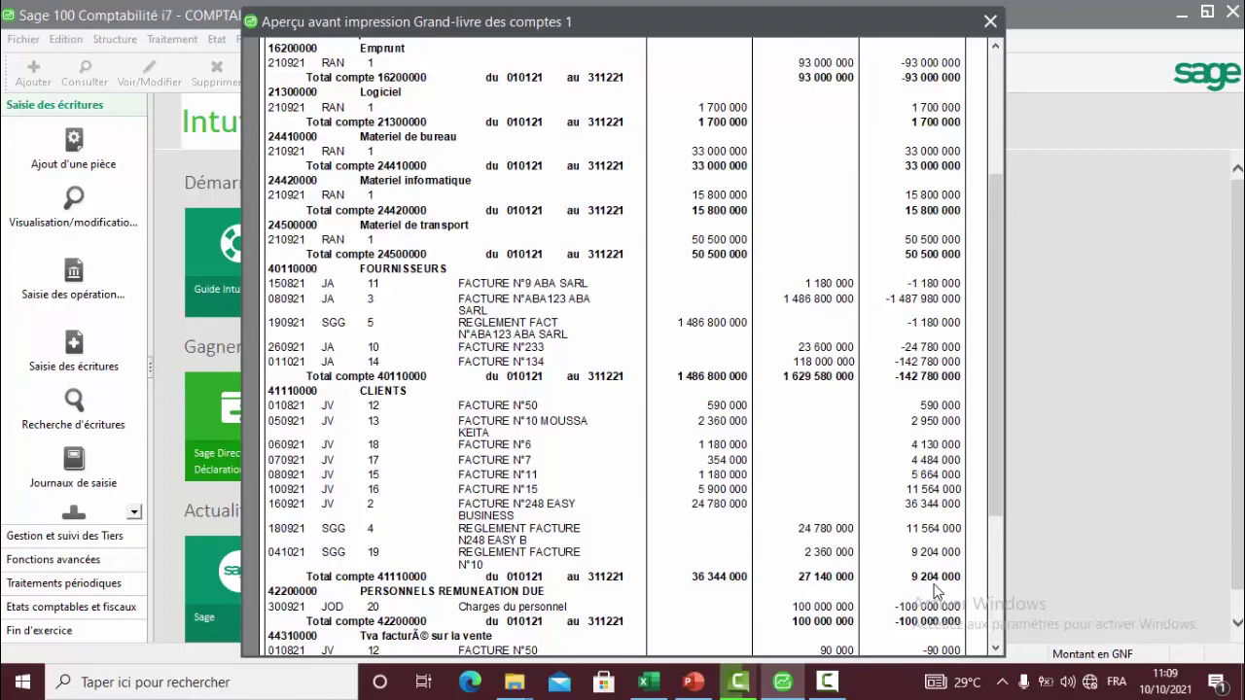
{"action": "left_click", "coordinate": [992, 22]}
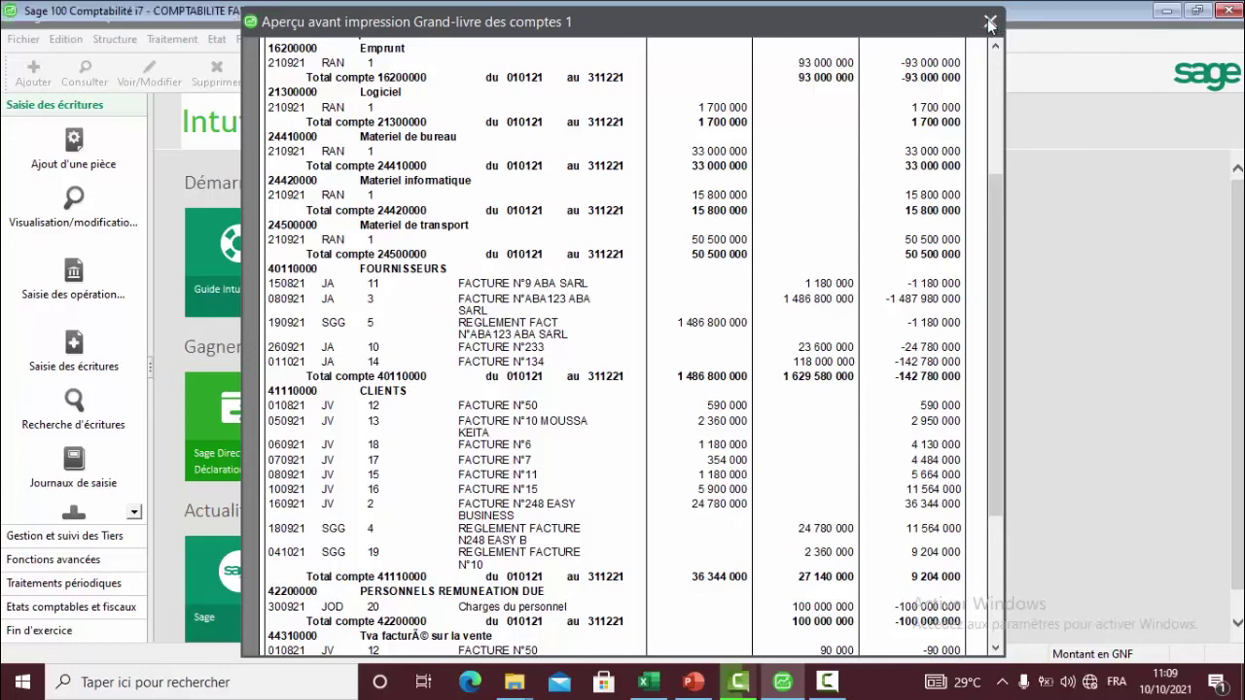
- Generate a print preview of the Balance des comptes, type Complète, for 010121 to 311221 with the Base report type
{"action": "left_click", "coordinate": [216, 39]}
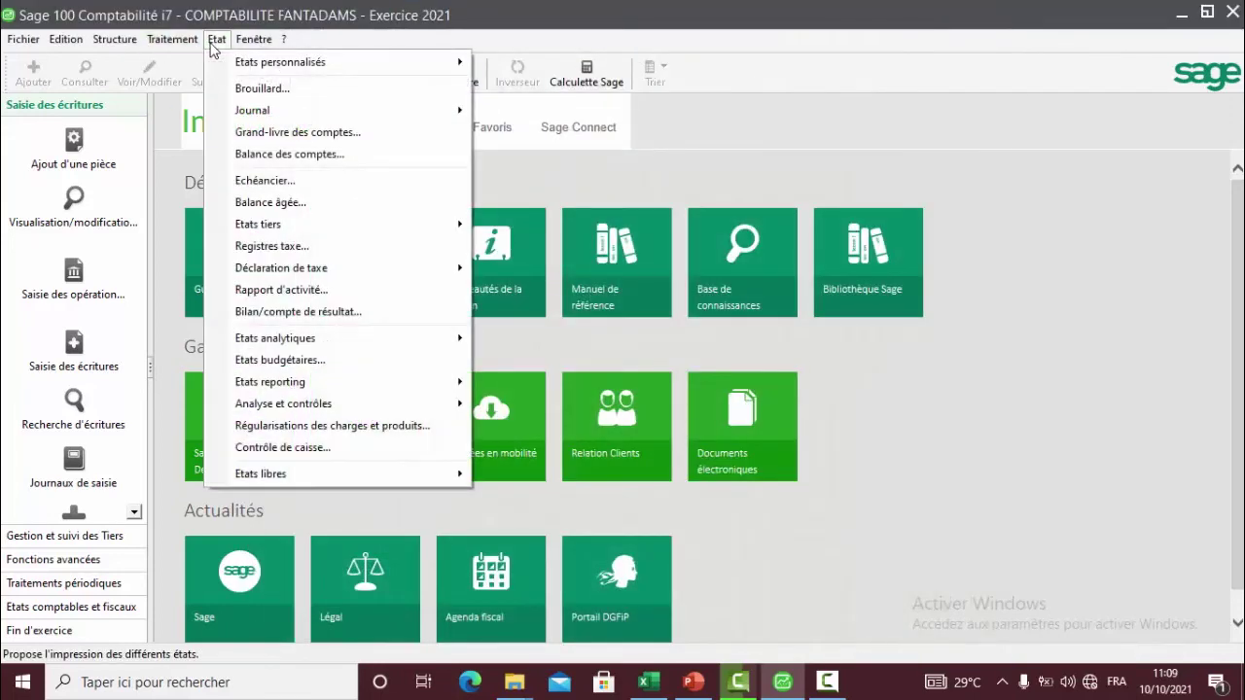
{"action": "left_click", "coordinate": [263, 156]}
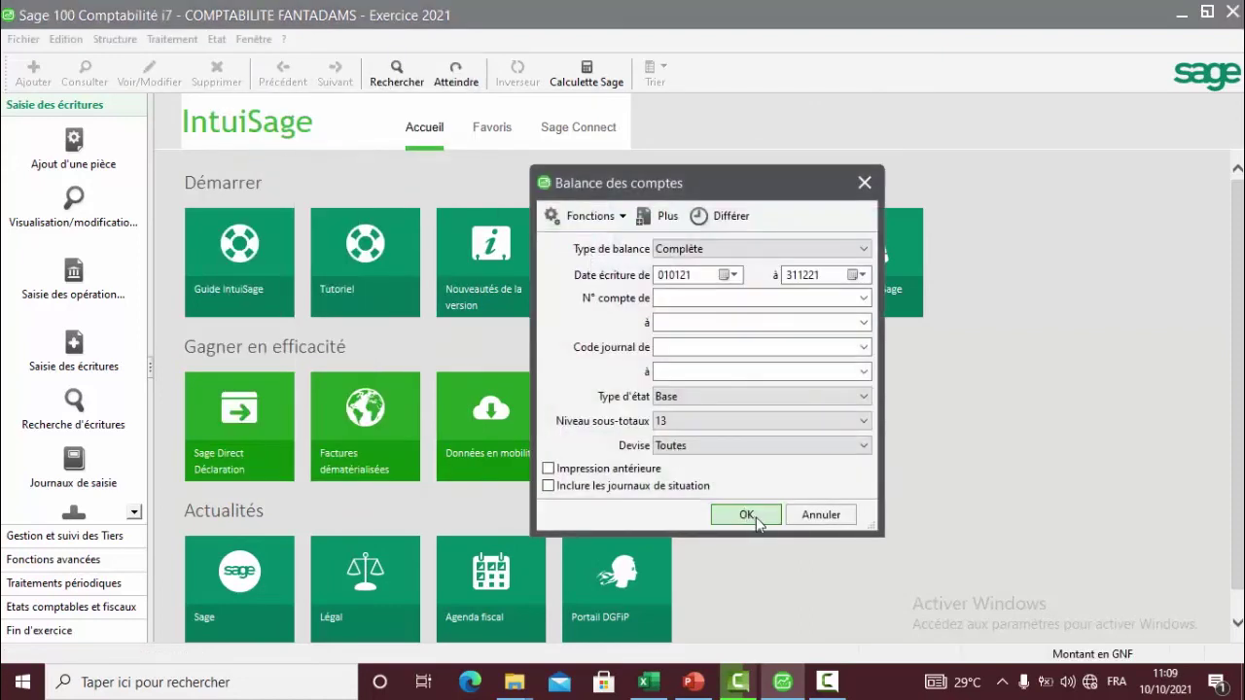
{"action": "left_click", "coordinate": [756, 518]}
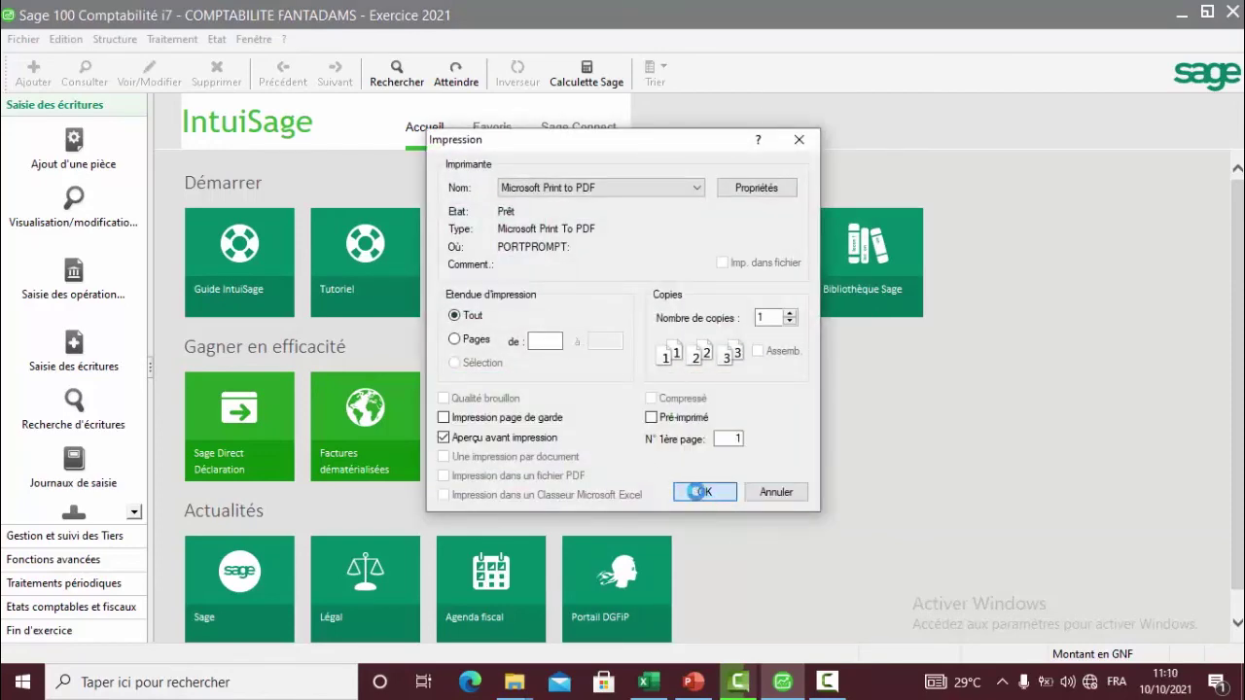
{"action": "left_click", "coordinate": [705, 493]}
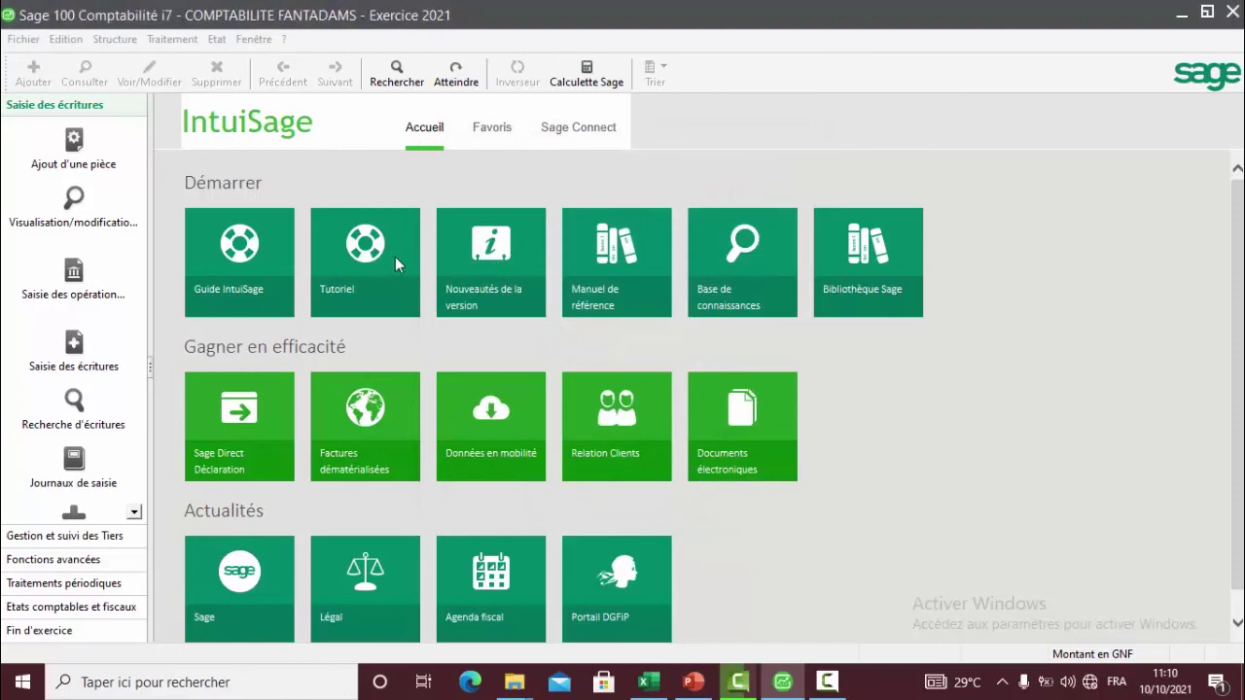